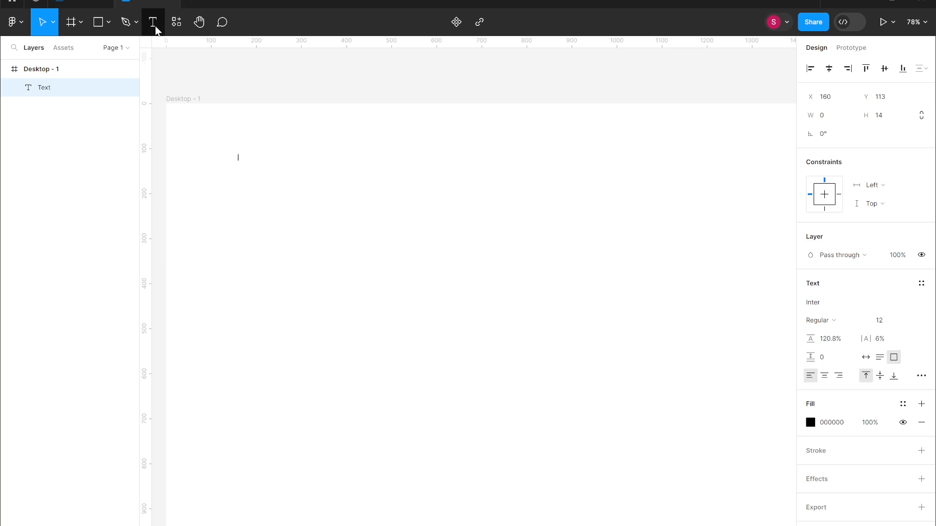
# Add a single-line text reading "lorem ipsum" in the upper part of the Desktop - 1 frame.
pyautogui.click(154, 26)
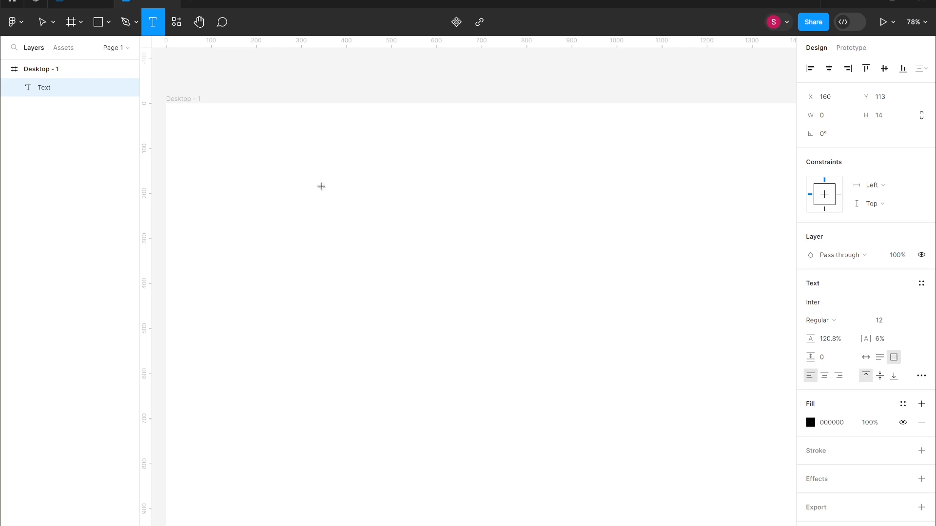
pyautogui.click(295, 186)
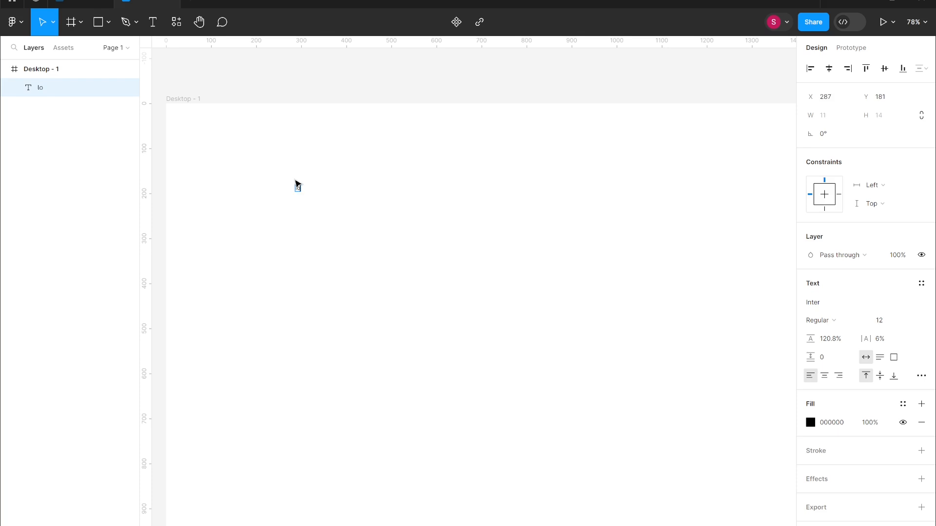
pyautogui.write('lorem ipsum')
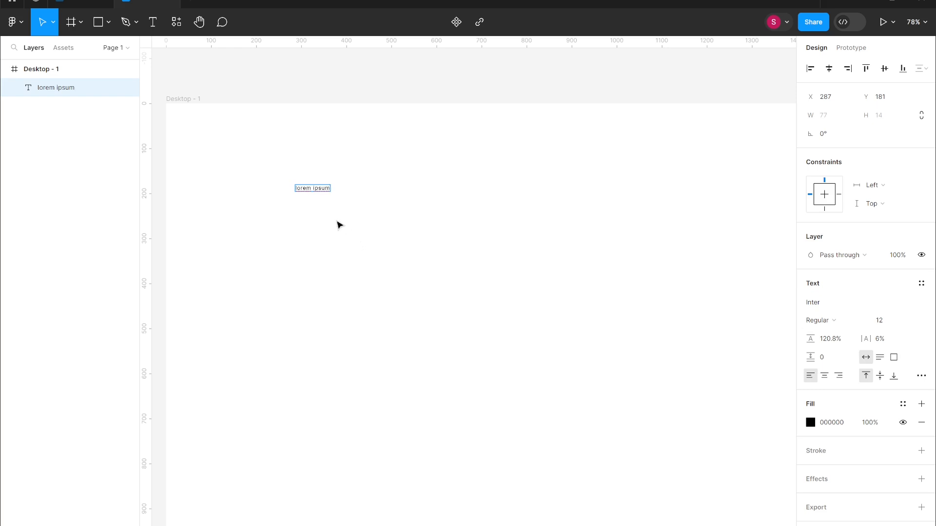
pyautogui.press('Return')
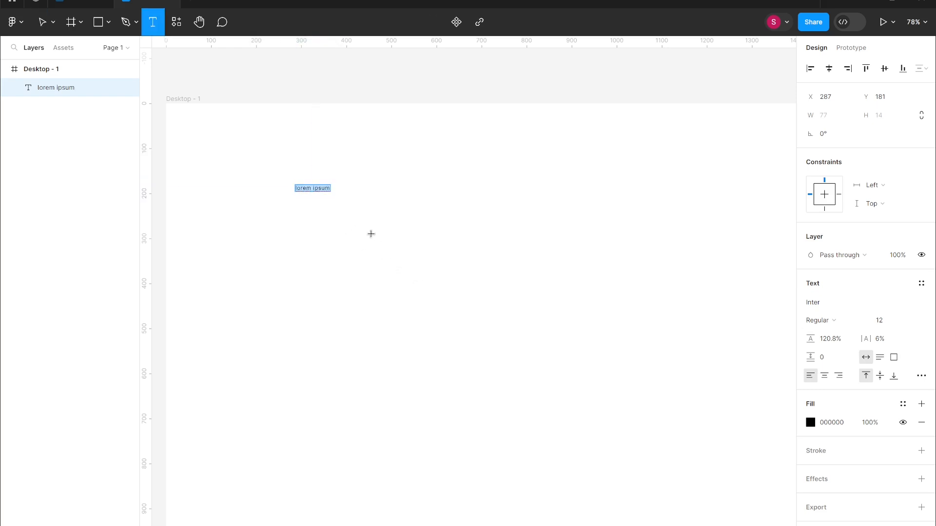
# Draw a fixed-size text box about 406 × 236 below the short text and fill it with the Lorem ipsum paragraph.
pyautogui.moveTo(361, 228); pyautogui.dragTo(544, 335)
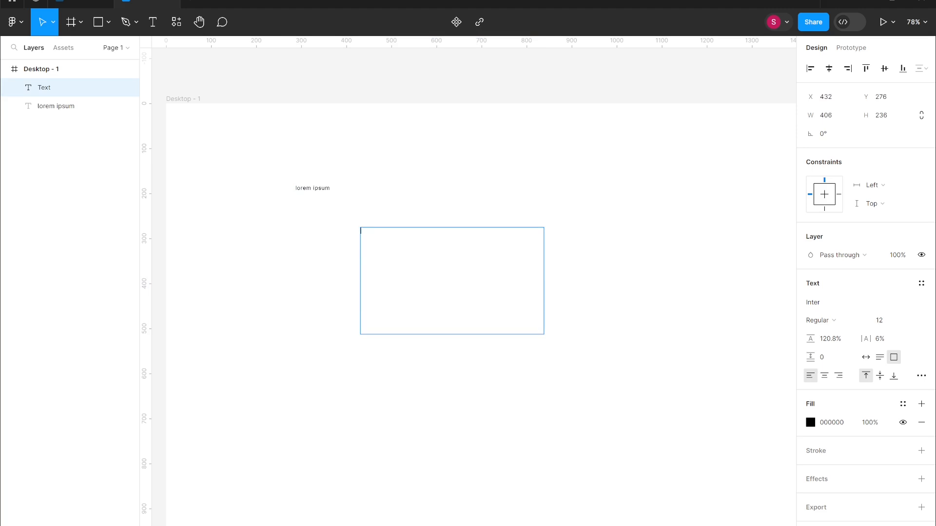
pyautogui.write('Lorem ipsum dolor sit amet, consectetur adipiscing elit, sed do eiusmod tempor incididunt ut labore et dolore magna aliqua. Ut enim ad minim veniam, quis nostrud exercitation ullamco laboris nisi ut aliquip ex ea commodo consequat. Duis aute irure dolor in reprehenderit in voluptate velit esse cillum dolore eu fugiat nulla pariatur. Excepteur sint occaecat cupidatat non proident, sunt in culpa qui officia deserunt mollit anim id est laborum.')
pyautogui.hotkey('ctrl', '=')
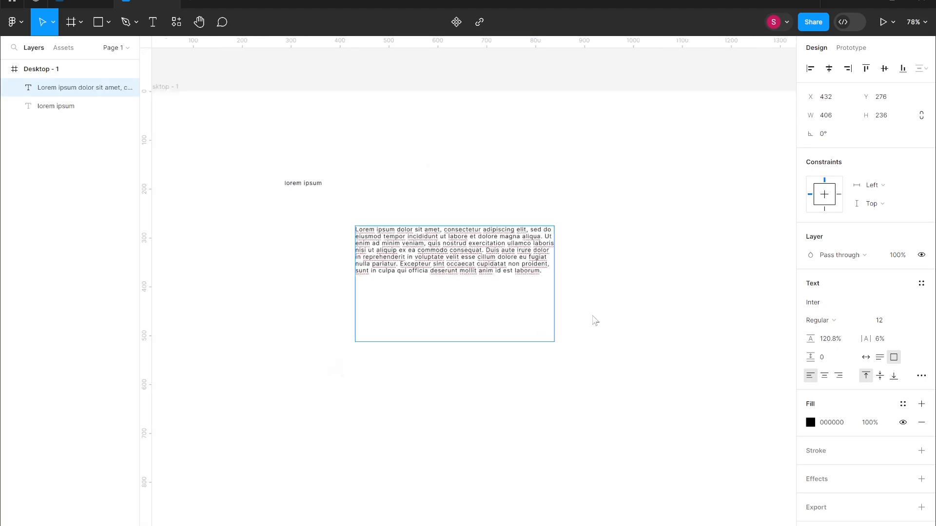
pyautogui.scroll(1, 386, 269)
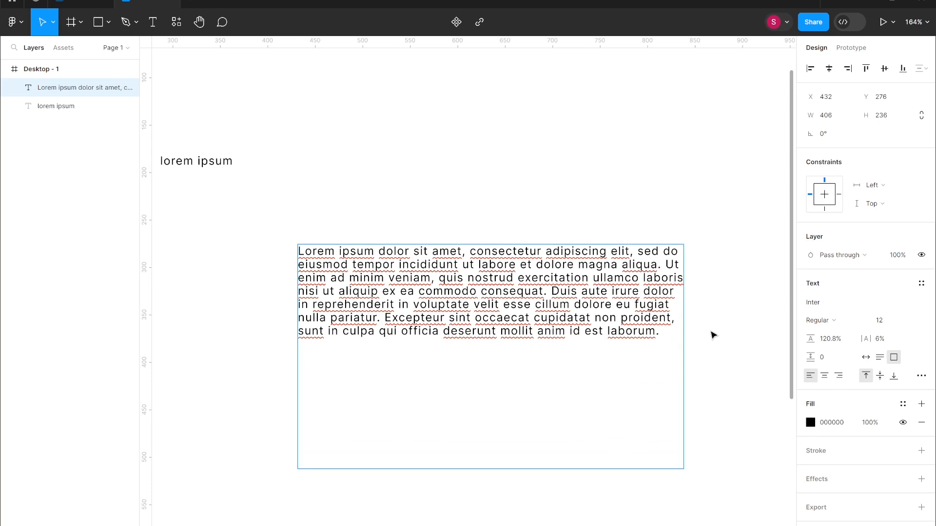
# Browse the font list and the Inter weight options for the paragraph text without changing them.
pyautogui.click(836, 306)
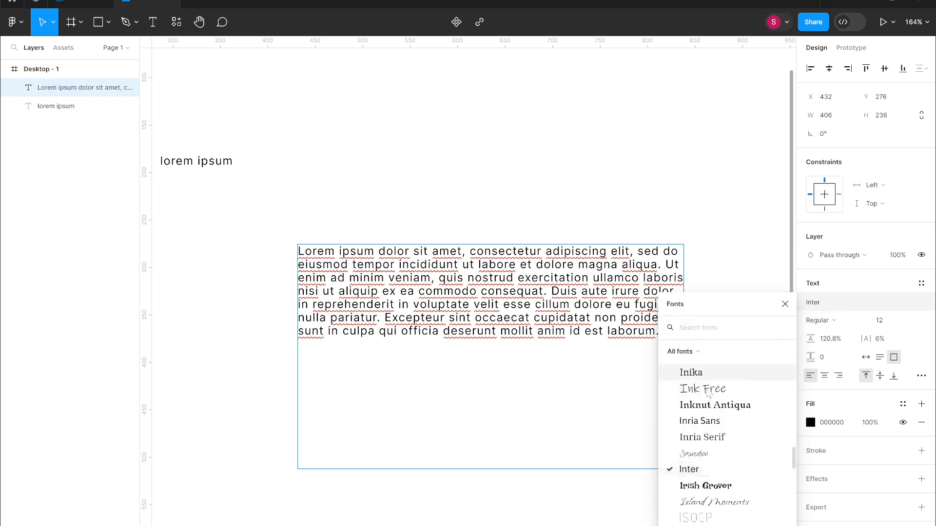
pyautogui.scroll(-2, 712, 406)
pyautogui.scroll(-5, 712, 406)
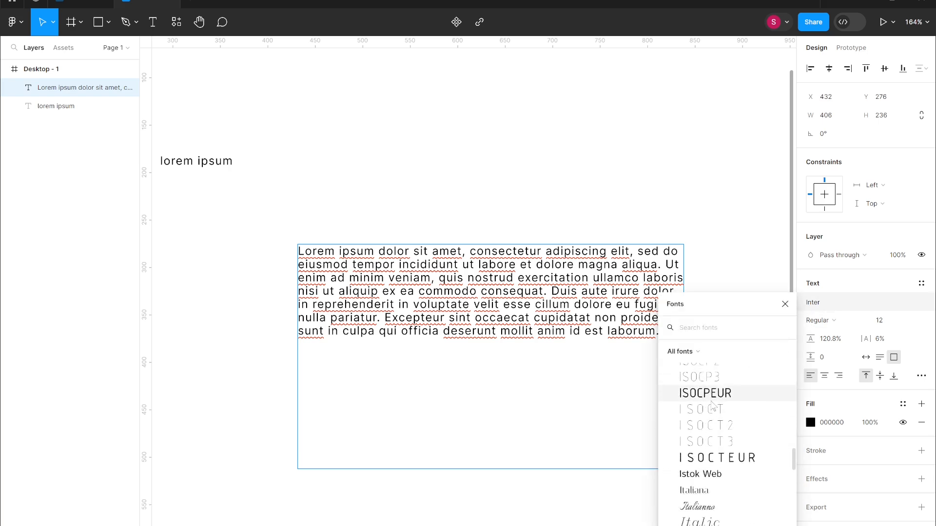
pyautogui.scroll(-10, 713, 405)
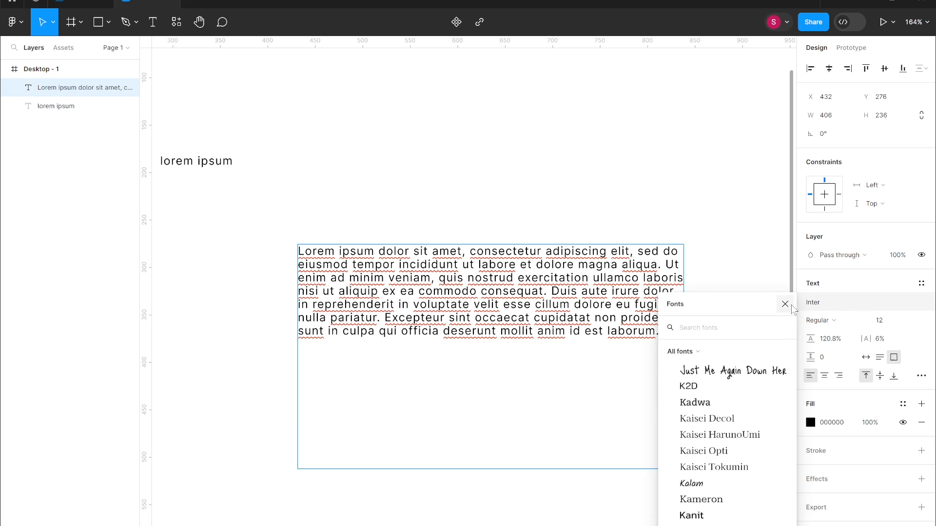
pyautogui.click(795, 308)
pyautogui.click(822, 320)
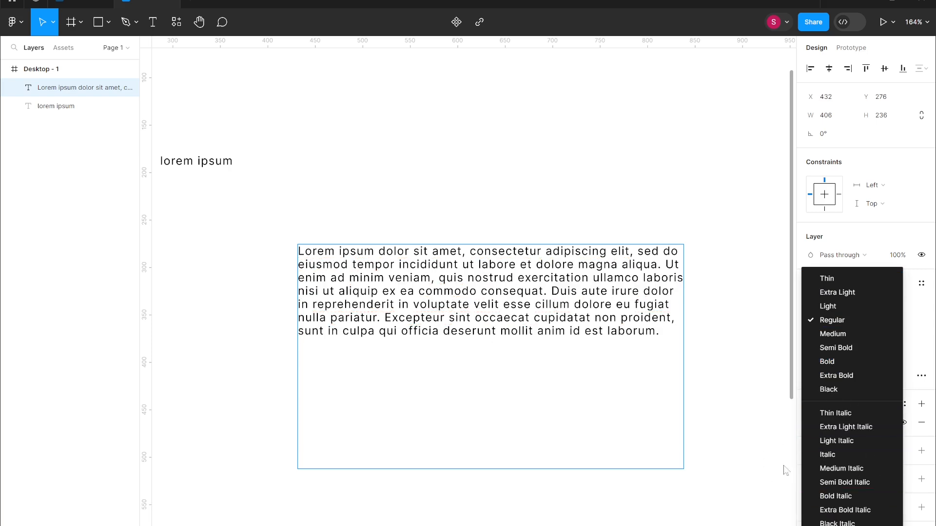
pyautogui.click(778, 364)
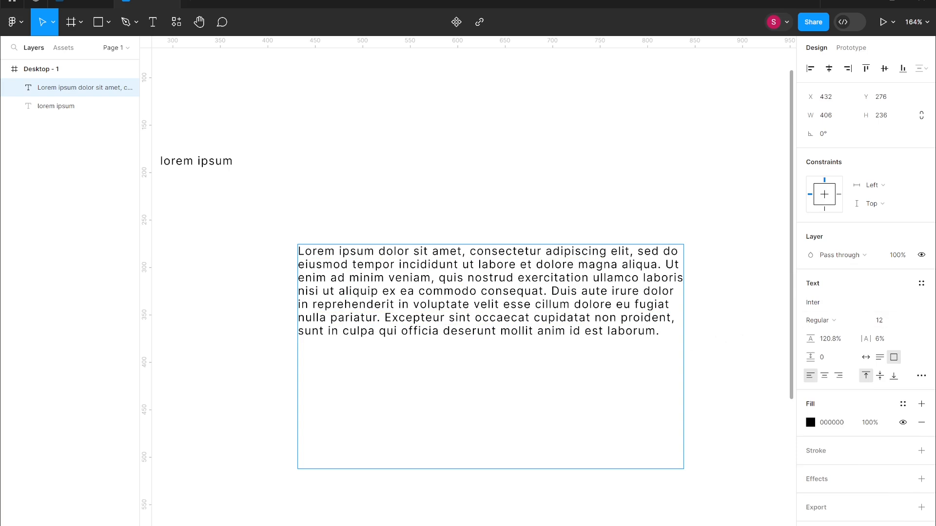
# Select the whole paragraph, preview the font size options and choose size 12.
pyautogui.hotkey('ctrl', 'a')
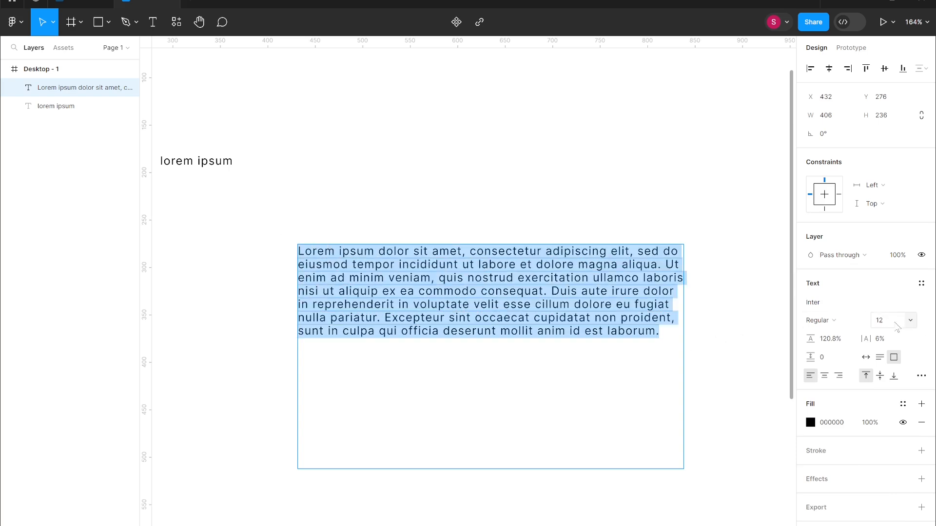
pyautogui.click(913, 326)
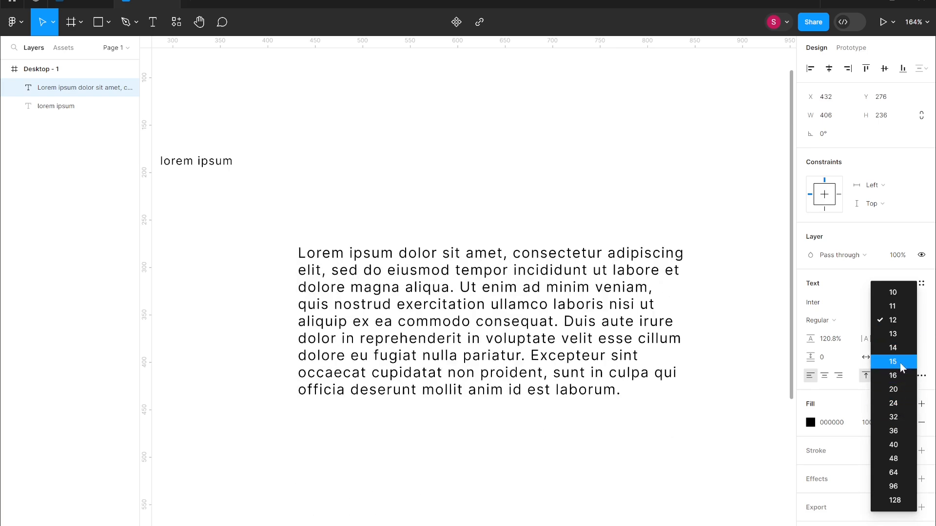
pyautogui.click(901, 323)
pyautogui.scroll(4, 448, 204)
pyautogui.scroll(-1, 448, 204)
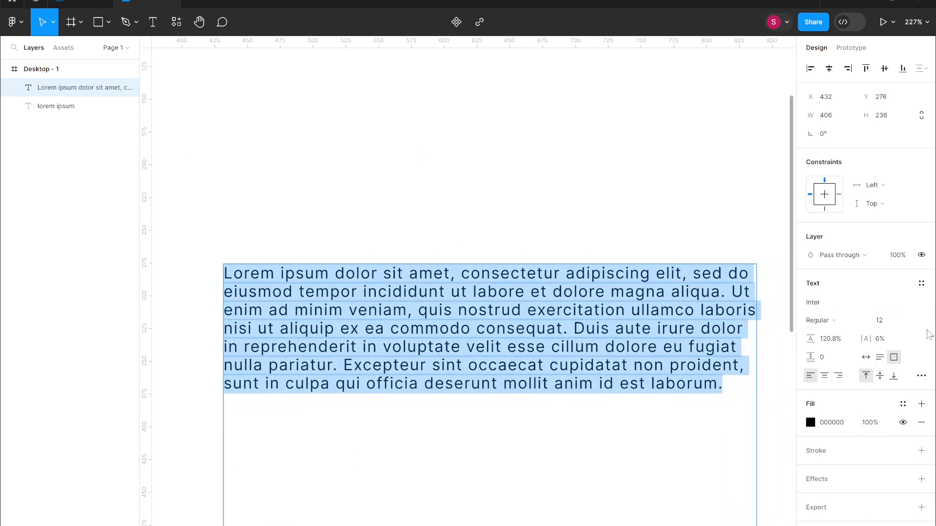
# Try out different line heights on the selected paragraph.
pyautogui.click(824, 343)
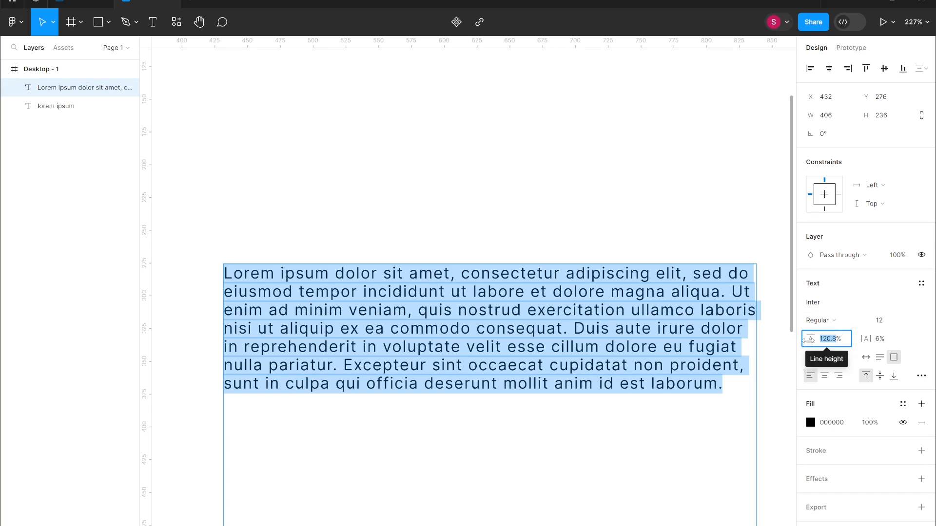
pyautogui.write('120')
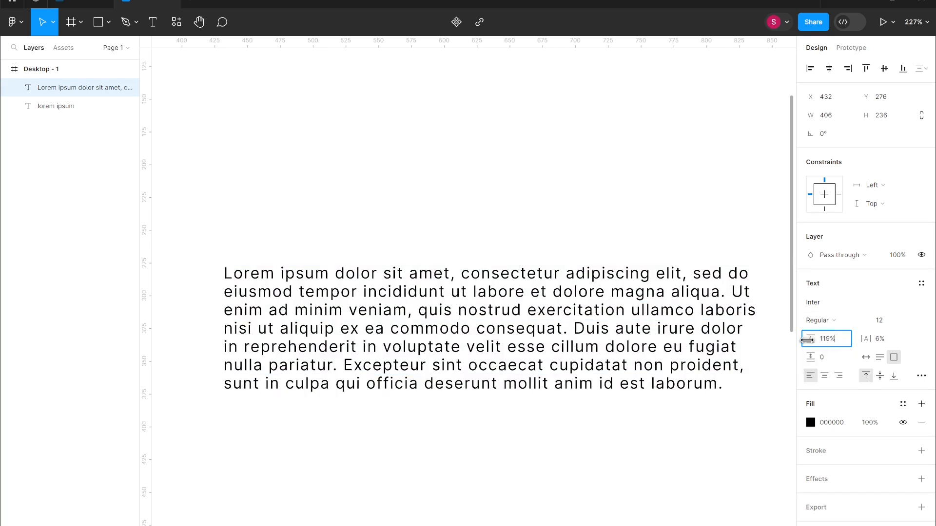
pyautogui.moveTo(808, 338); pyautogui.dragTo(817, 339)
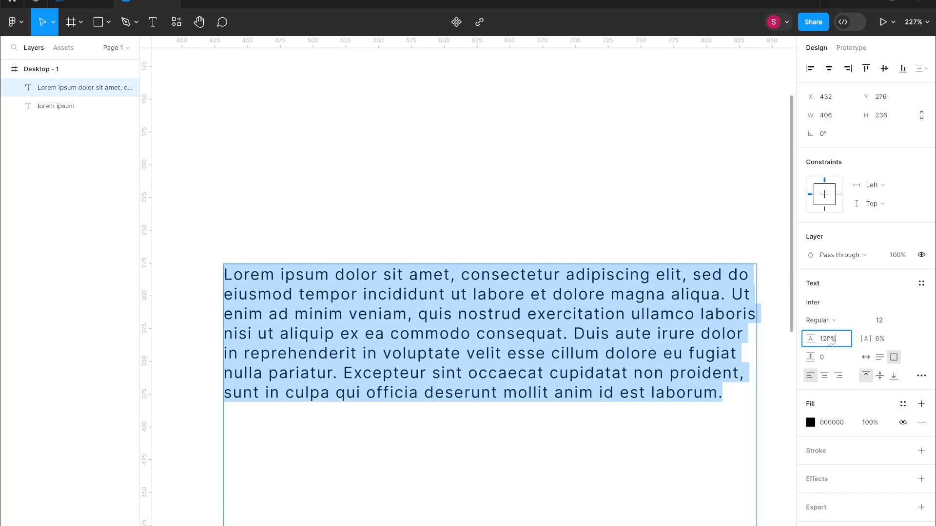
pyautogui.moveTo(810, 338); pyautogui.dragTo(872, 332)
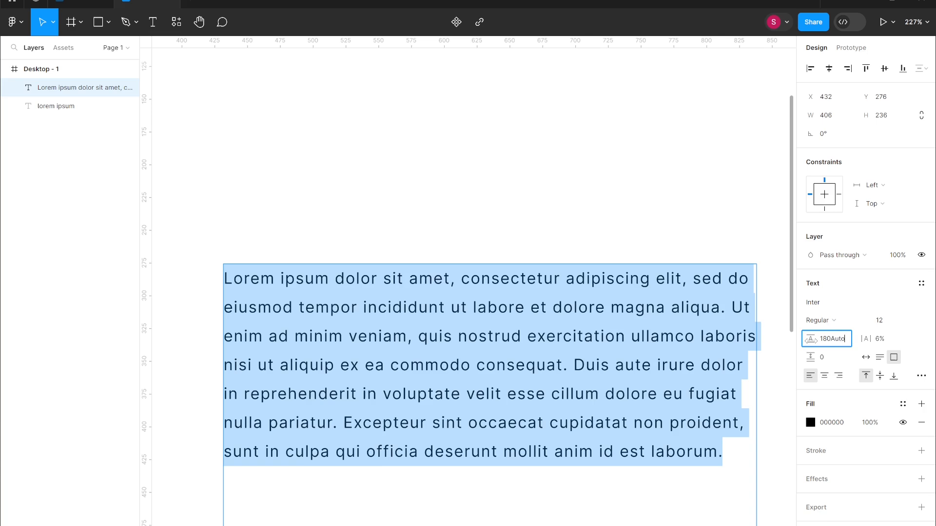
# Restore the selected paragraph's line height to 120.8%.
pyautogui.click(829, 337)
pyautogui.press('BackSpace')
pyautogui.press('BackSpace')
pyautogui.press('BackSpace')
pyautogui.press('Return')
pyautogui.click(811, 339)
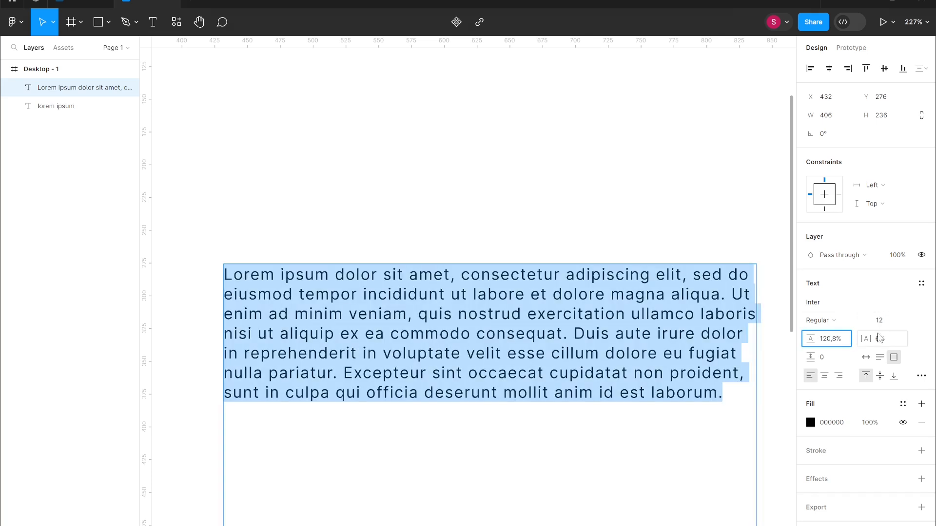
pyautogui.press('Return')
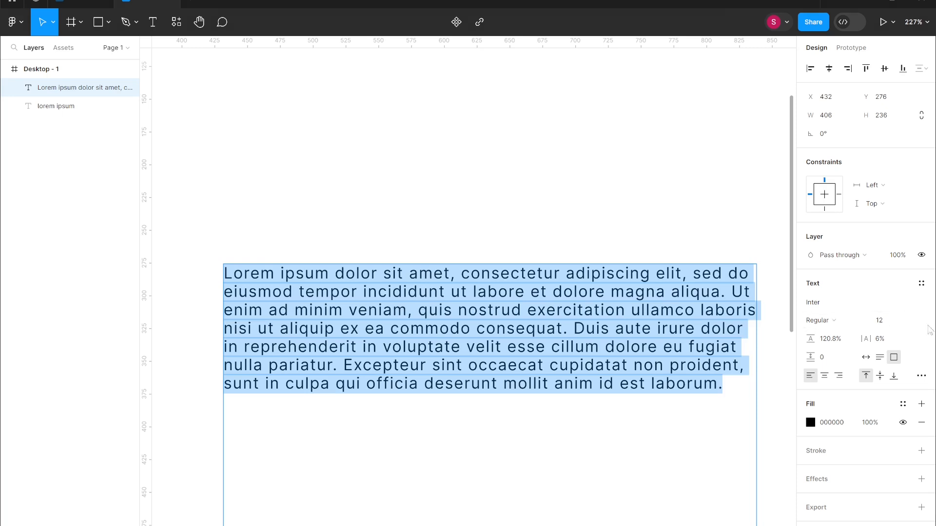
# Start a new paragraph at "Duis aute irure" and set the text's paragraph spacing to 19.
pyautogui.click(891, 343)
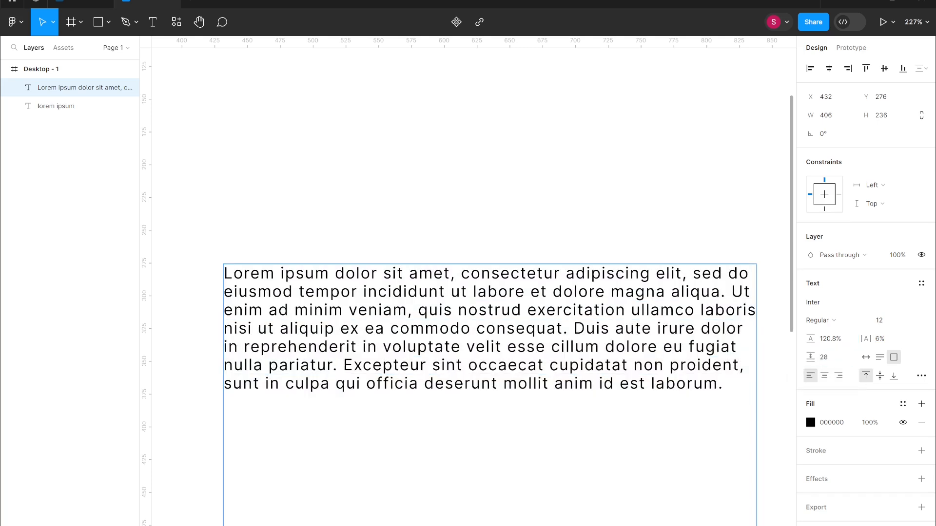
pyautogui.press('Return')
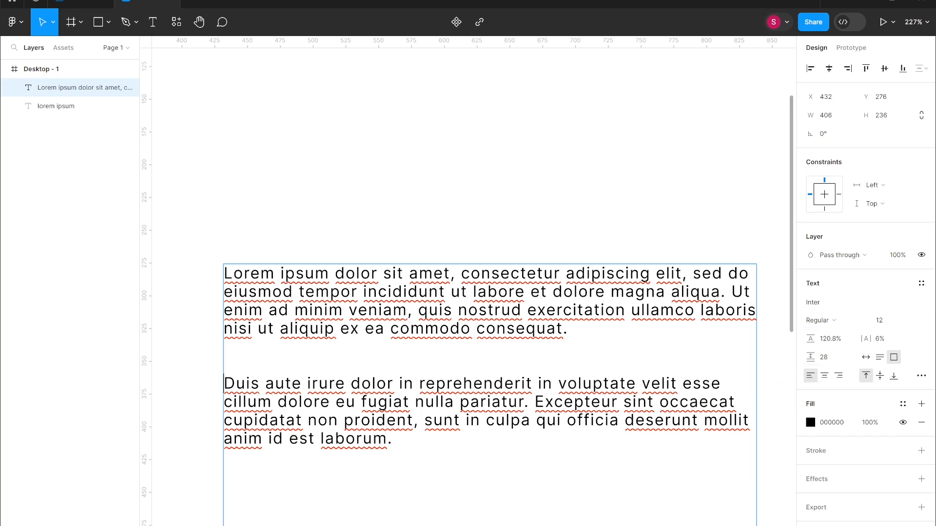
pyautogui.moveTo(811, 357)
pyautogui.mouseDown()
pyautogui.moveTo(829, 357)
pyautogui.moveTo(802, 356)
pyautogui.mouseUp()
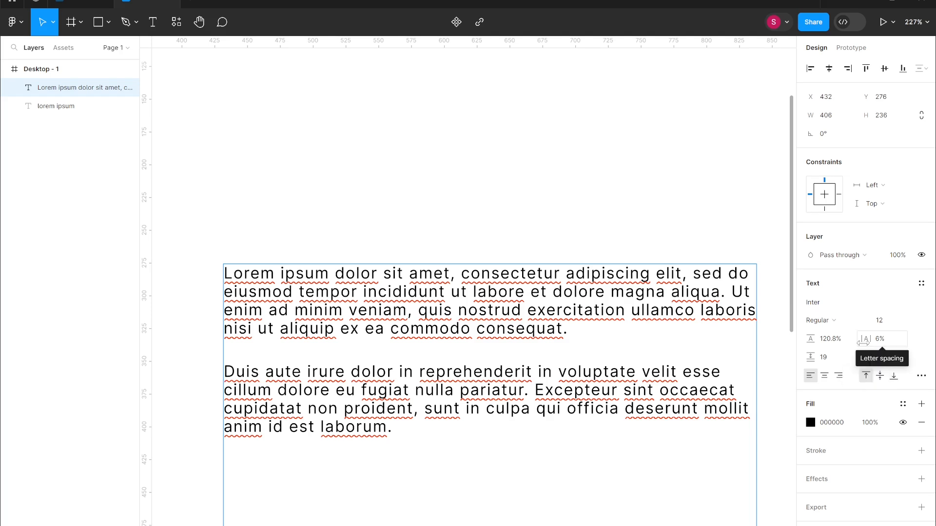
# Try placing an auto-width text point and a fixed-size text box about 335 × 115 in the empty lower area of the frame.
pyautogui.scroll(-6, 419, 244)
pyautogui.scroll(-2, 456, 244)
pyautogui.hscroll(-2, 455, 244)
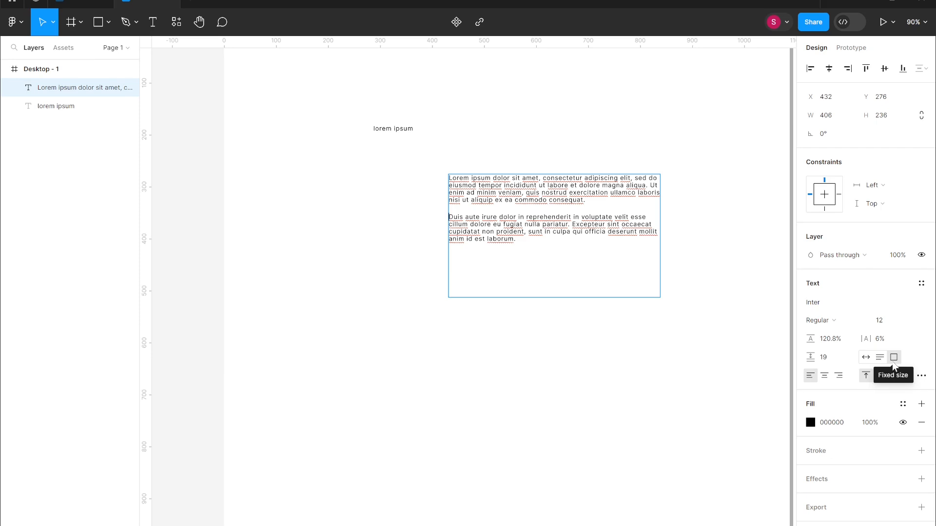
pyautogui.press('t')
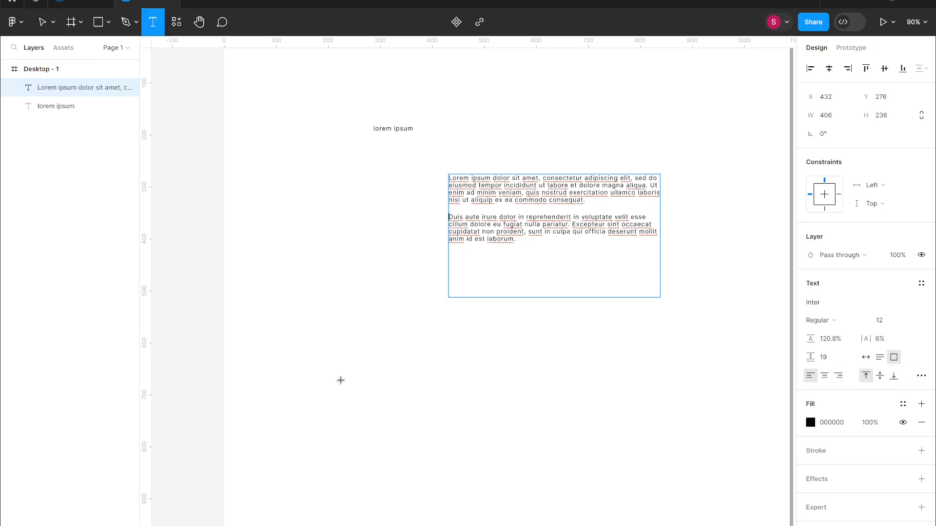
pyautogui.click(340, 380)
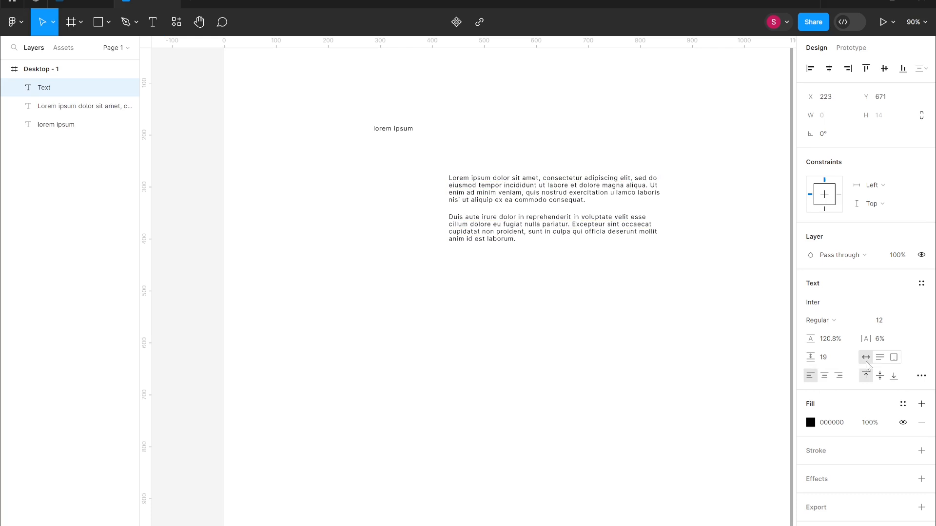
pyautogui.click(154, 20)
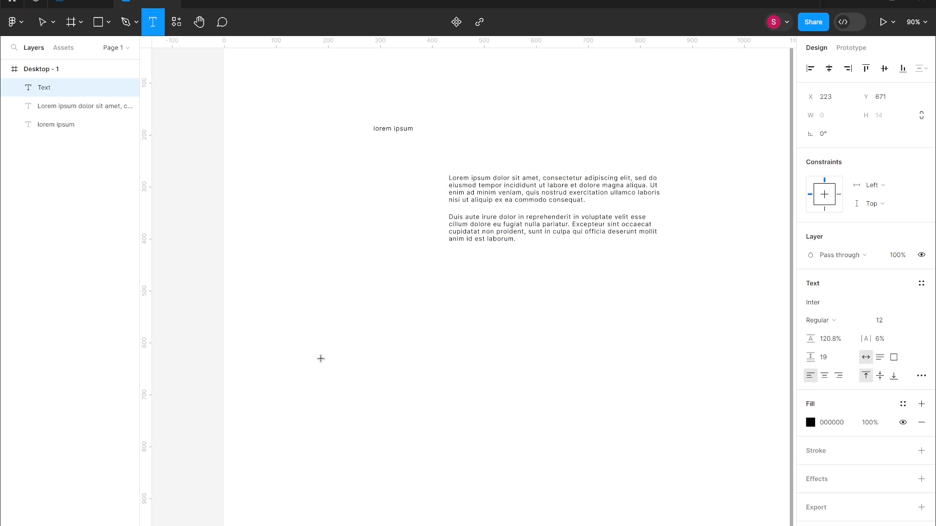
pyautogui.moveTo(321, 353); pyautogui.dragTo(497, 414)
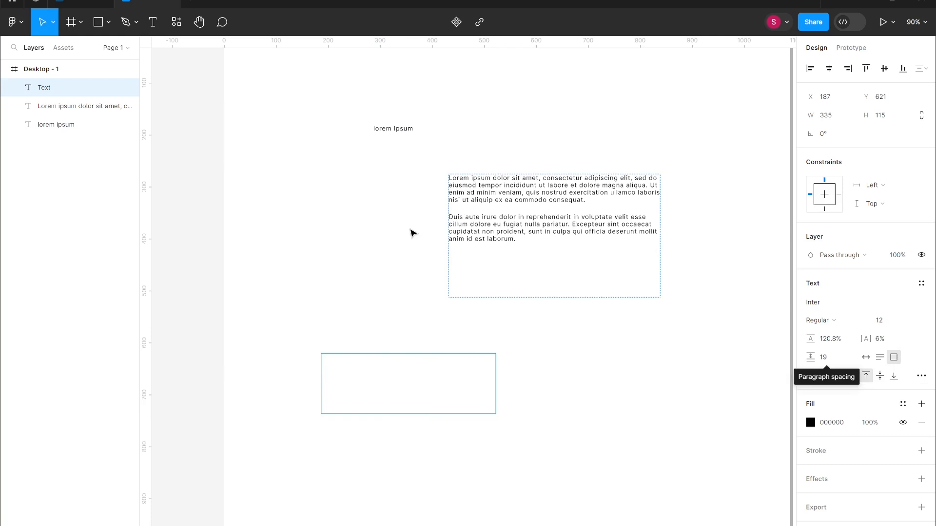
pyautogui.click(340, 383)
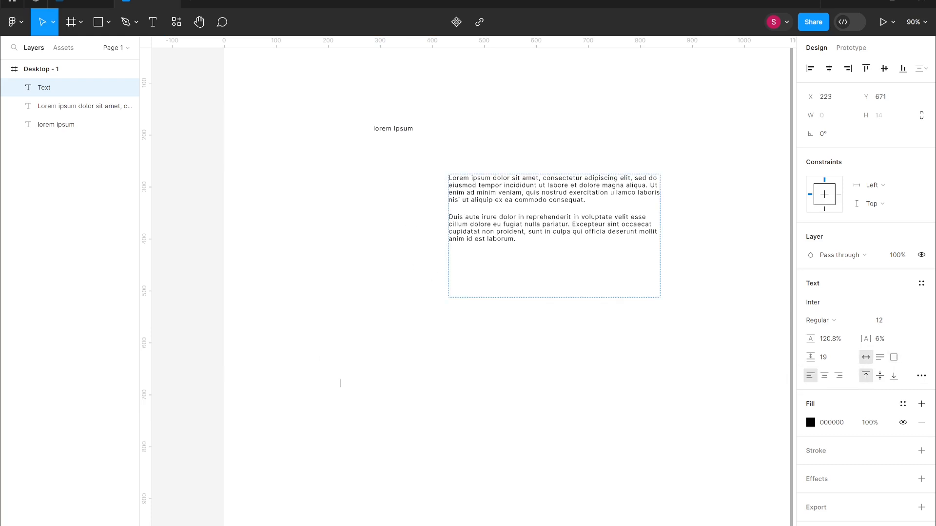
# Switch the two-paragraph text block to auto width and move it to about X 203, Y 392.
pyautogui.doubleClick(452, 218)
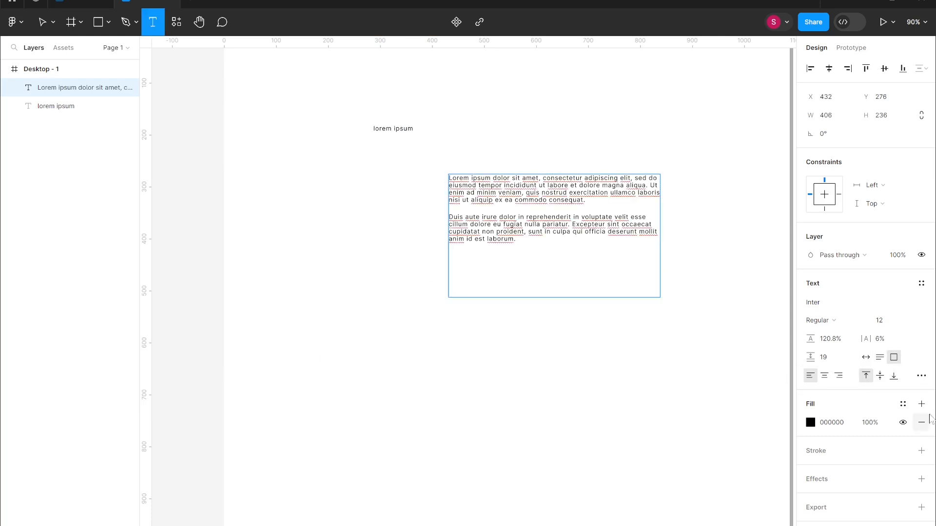
pyautogui.click(868, 362)
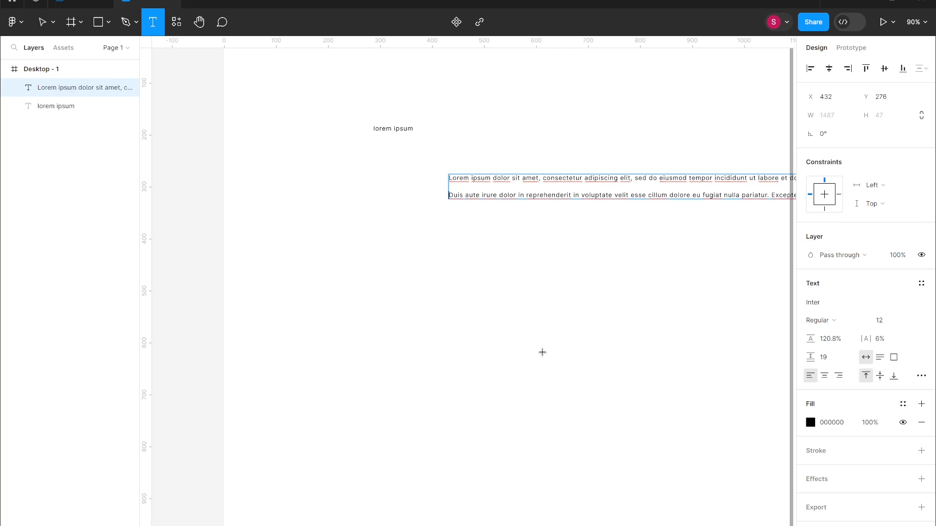
pyautogui.scroll(2, 543, 353)
pyautogui.scroll(-3, 471, 282)
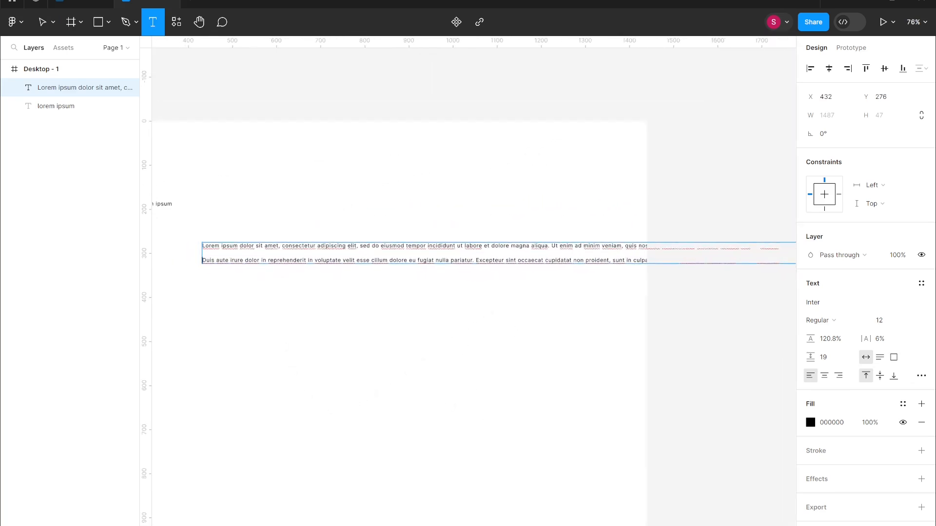
pyautogui.scroll(-2, 221, 258)
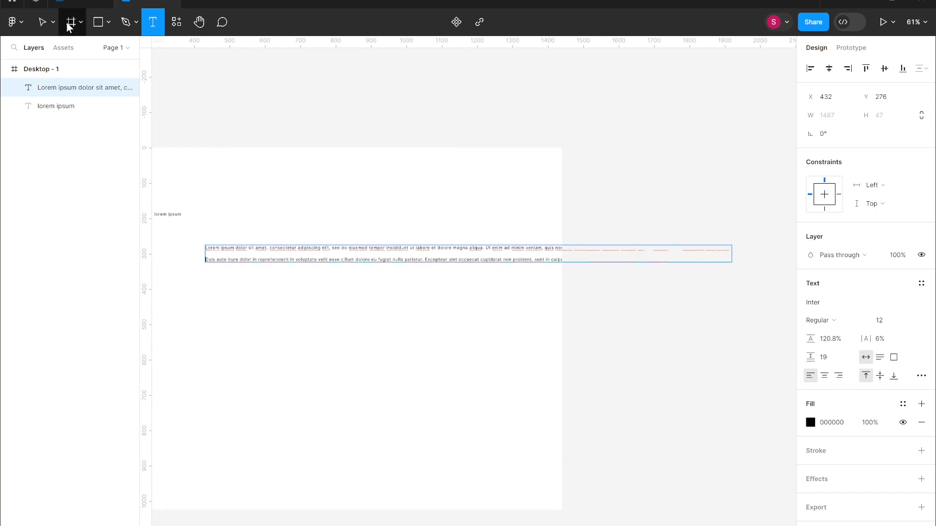
pyautogui.click(42, 22)
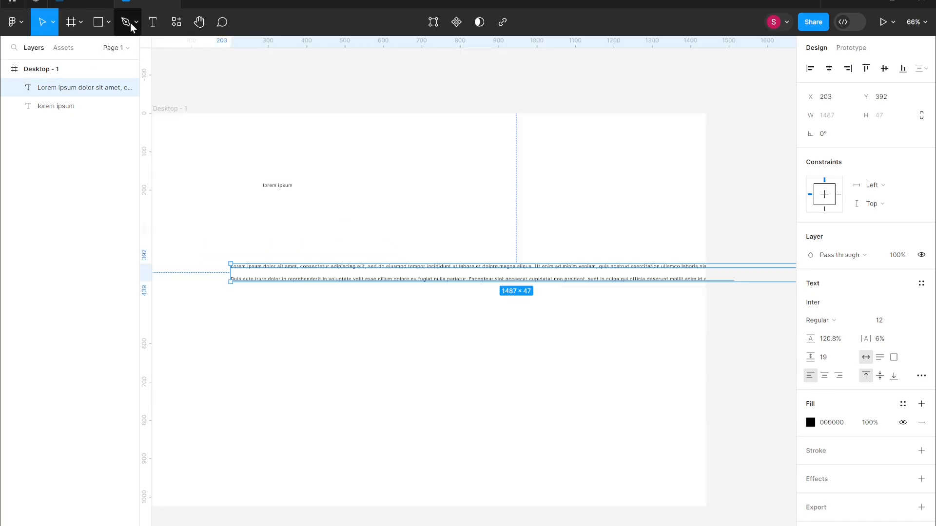
# Paste a copy of the paragraph text into a new text box about 227 wide below it, applying auto height and finally fixed size.
pyautogui.click(152, 22)
pyautogui.hotkey('ctrl', 'c')
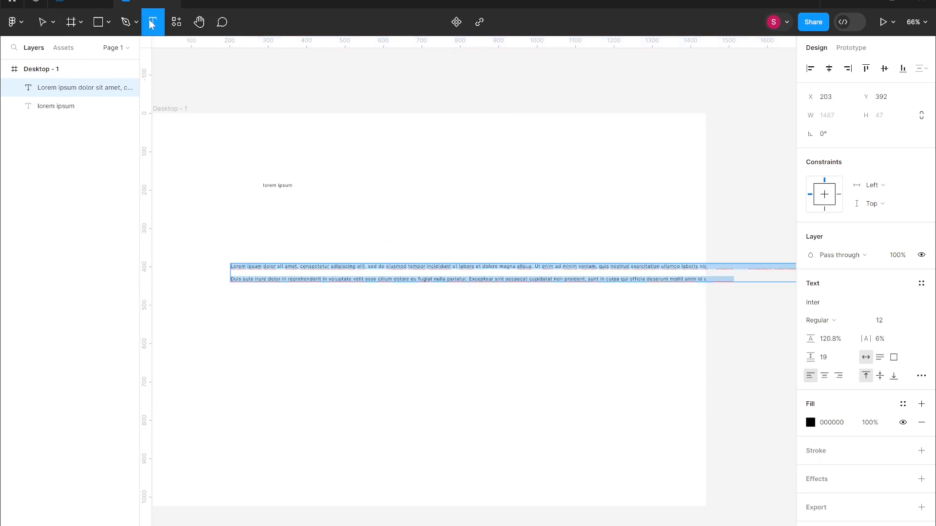
pyautogui.moveTo(294, 352); pyautogui.dragTo(382, 493)
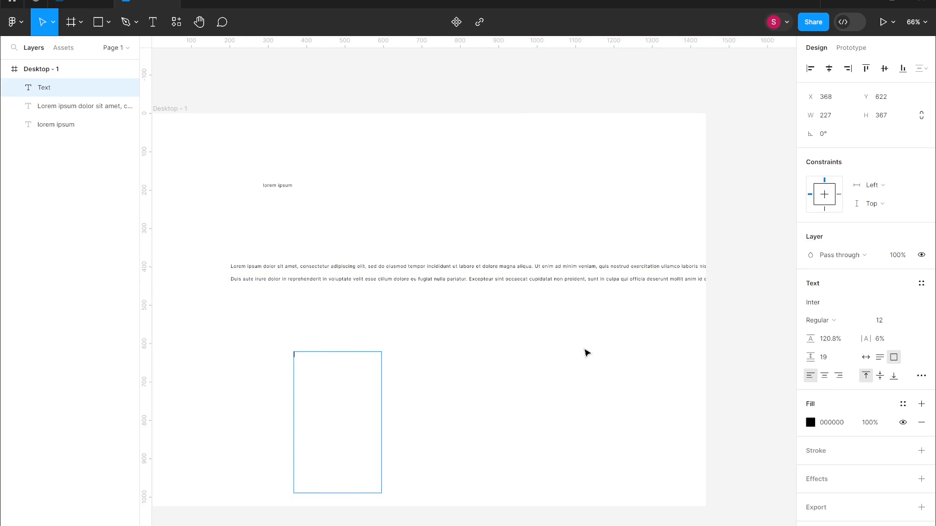
pyautogui.click(880, 358)
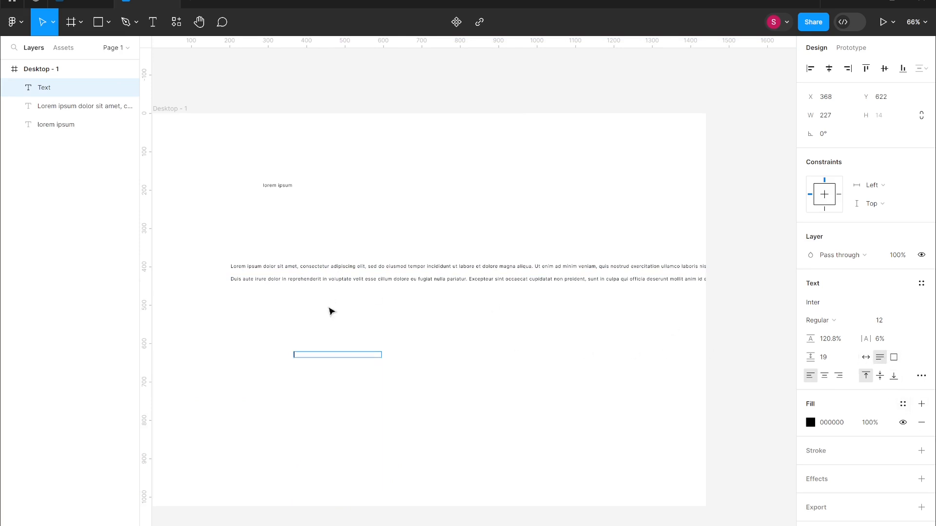
pyautogui.hotkey('ctrl', 'v')
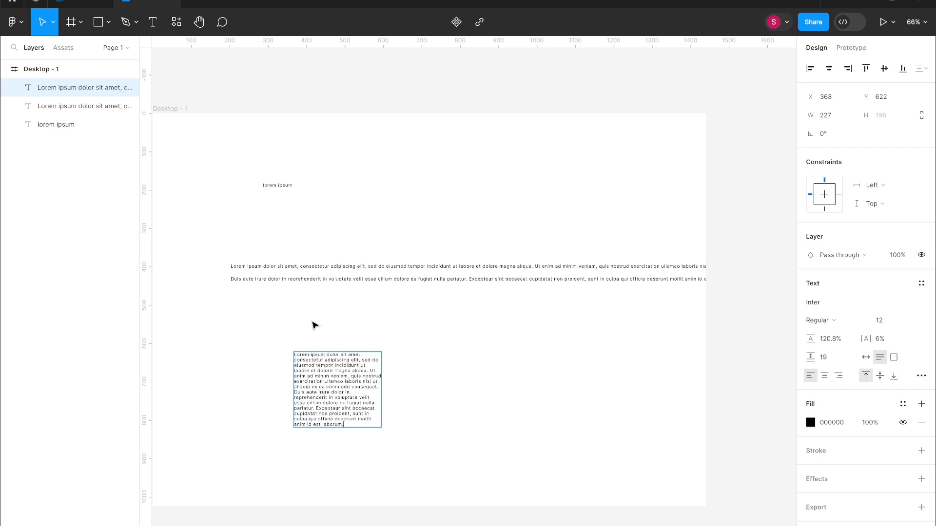
pyautogui.scroll(5, 314, 325)
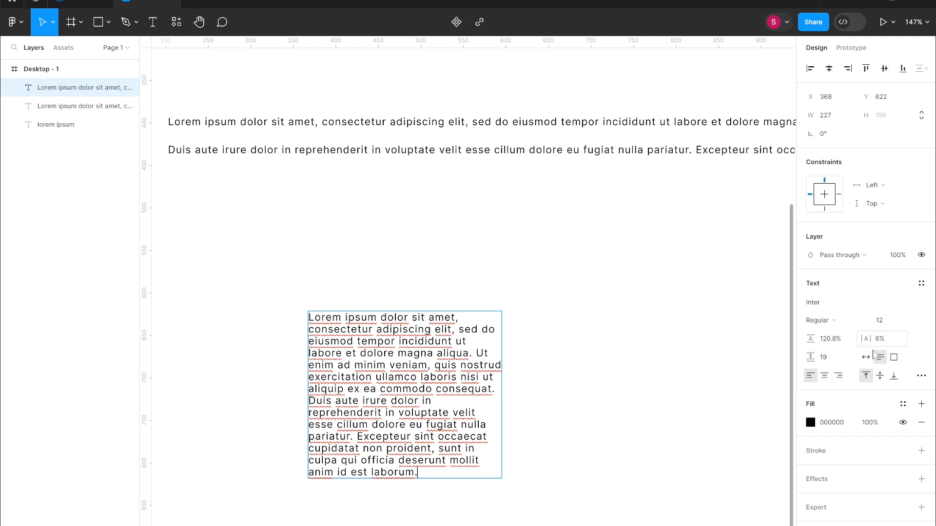
pyautogui.click(894, 357)
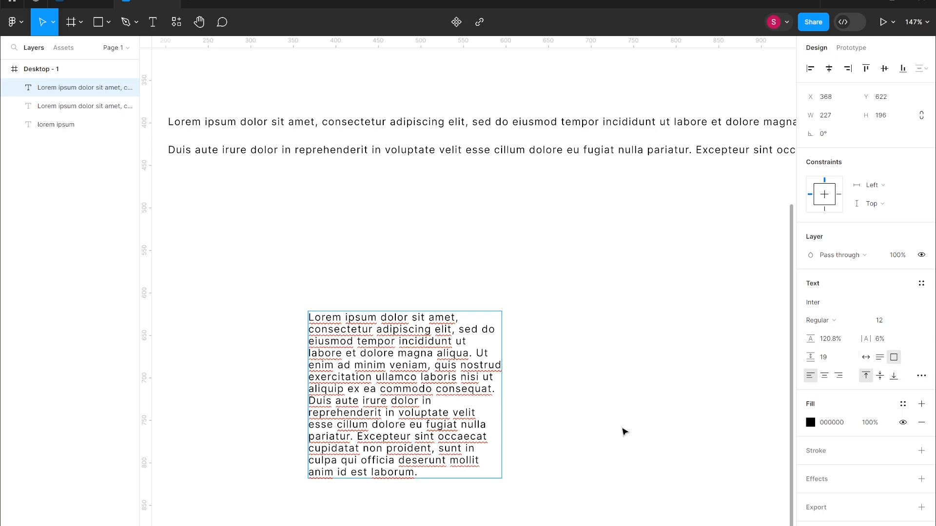
# Create a second text box about 200 × 198 beside the pasted block and fill it with the copied paragraph text.
pyautogui.hscroll(5, 522, 365)
pyautogui.scroll(-1, 522, 365)
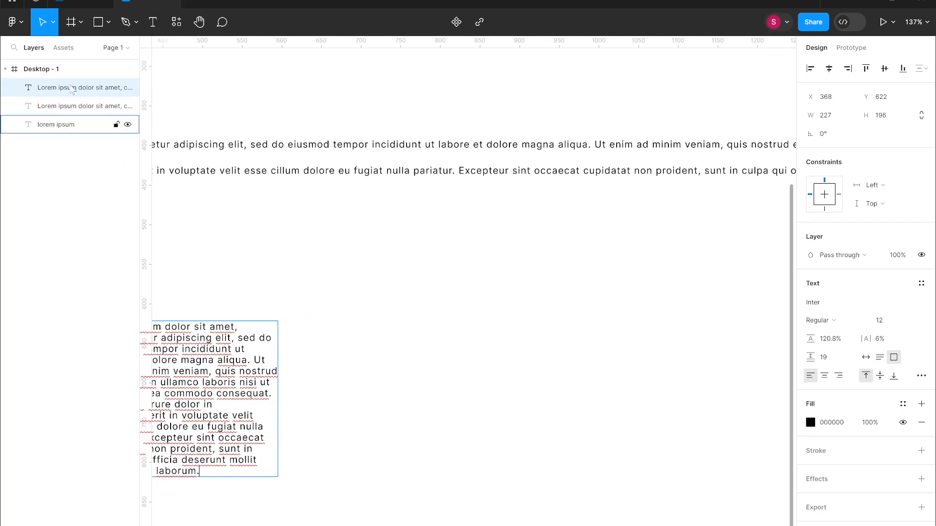
pyautogui.click(153, 23)
pyautogui.moveTo(377, 268); pyautogui.dragTo(535, 426)
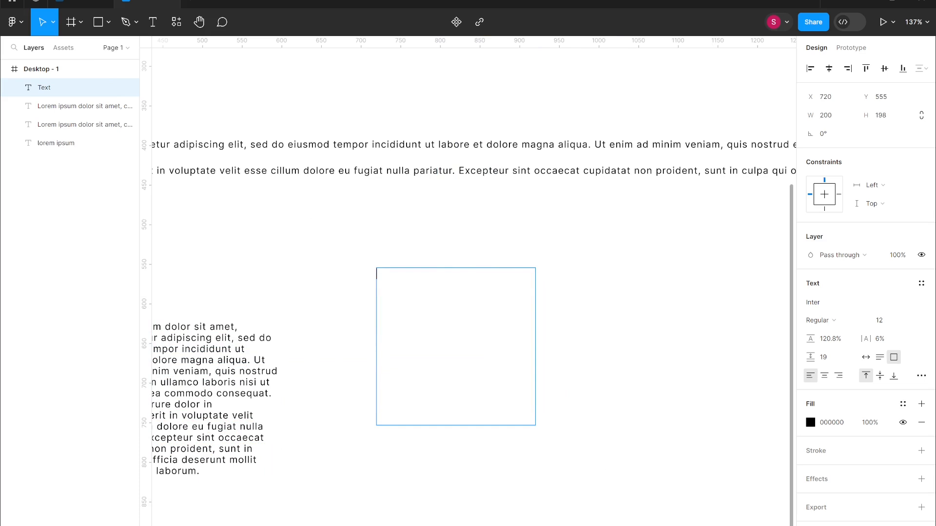
pyautogui.hotkey('ctrl', 'v')
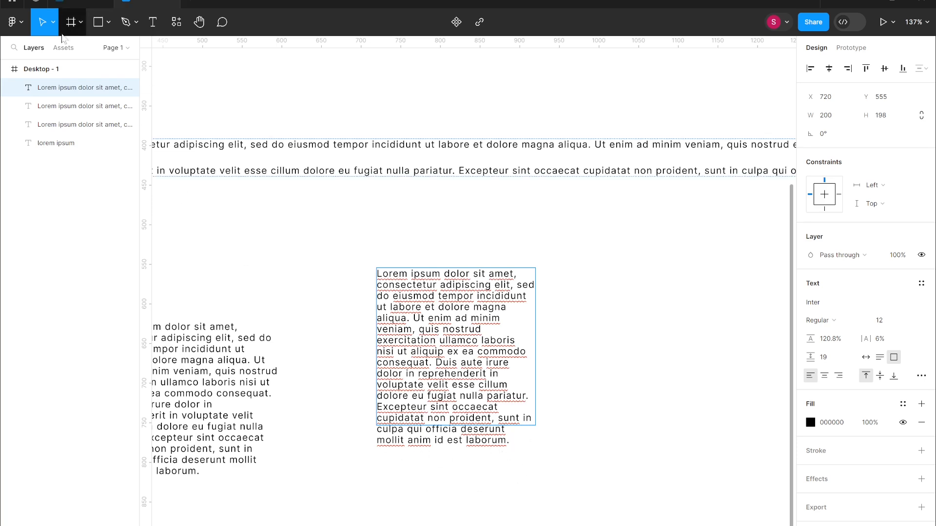
pyautogui.press('Escape')
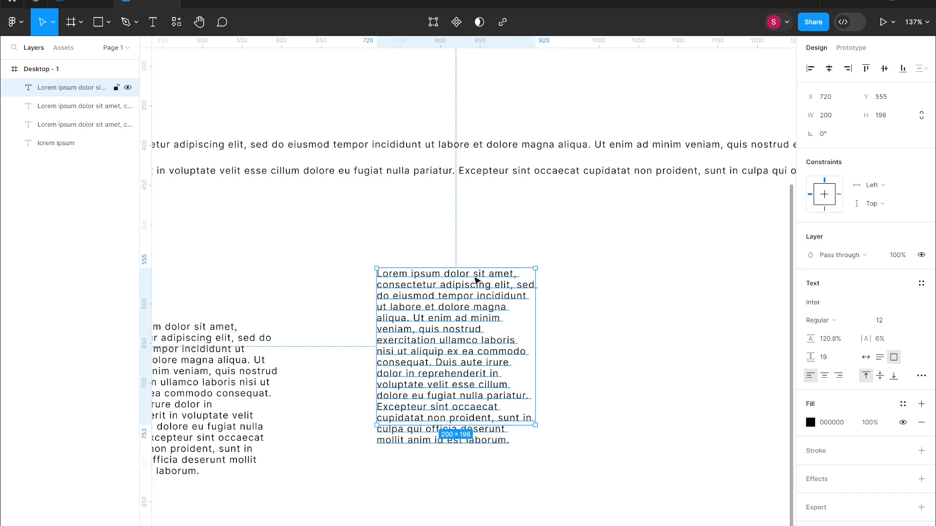
# Move the new fixed-size text box to about X 777, Y 575 and enlarge it to about 326 × 226.
pyautogui.moveTo(470, 280); pyautogui.dragTo(516, 298)
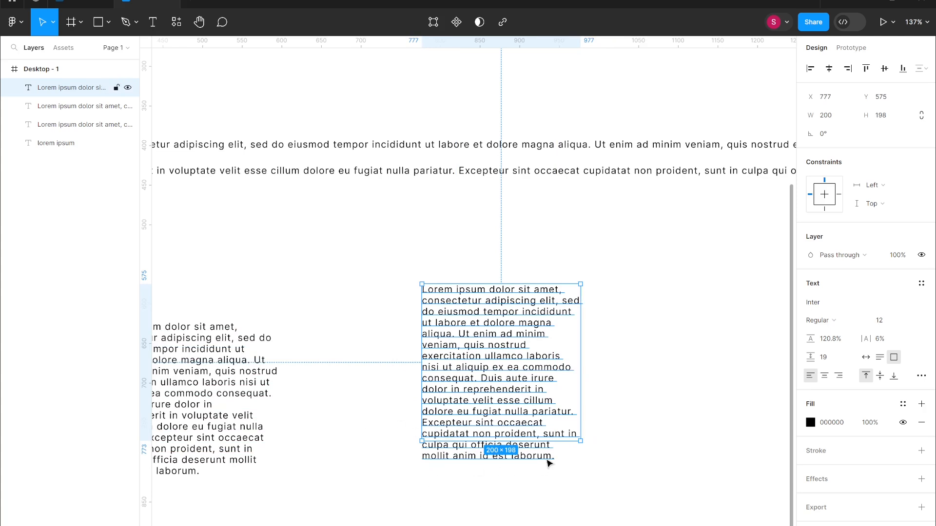
pyautogui.moveTo(527, 446); pyautogui.dragTo(526, 463)
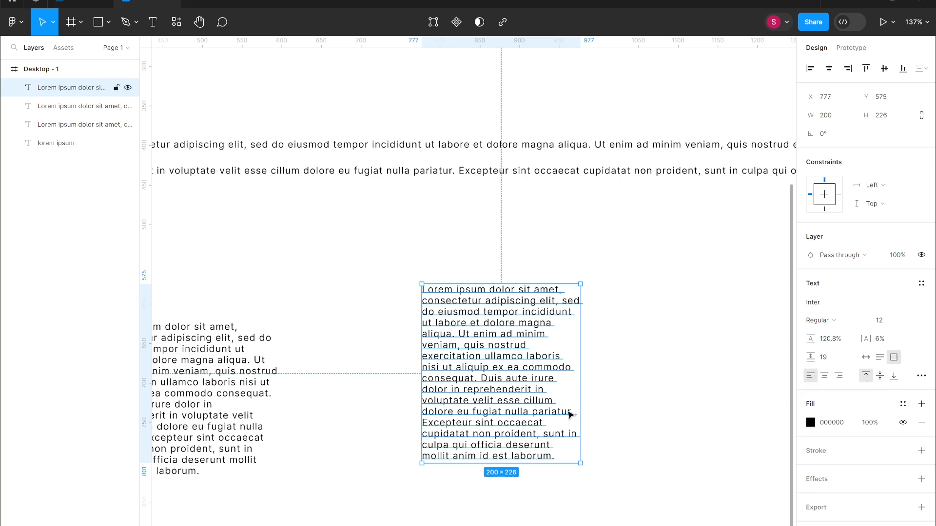
pyautogui.moveTo(583, 407); pyautogui.dragTo(681, 410)
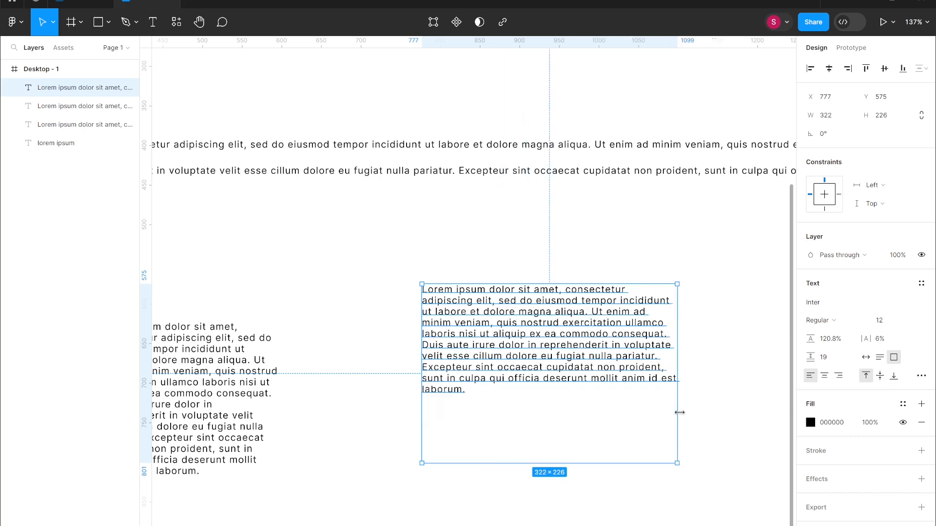
# Try middle and bottom vertical alignment on the text box, and switch it to auto height with top alignment.
pyautogui.click(879, 375)
pyautogui.click(895, 376)
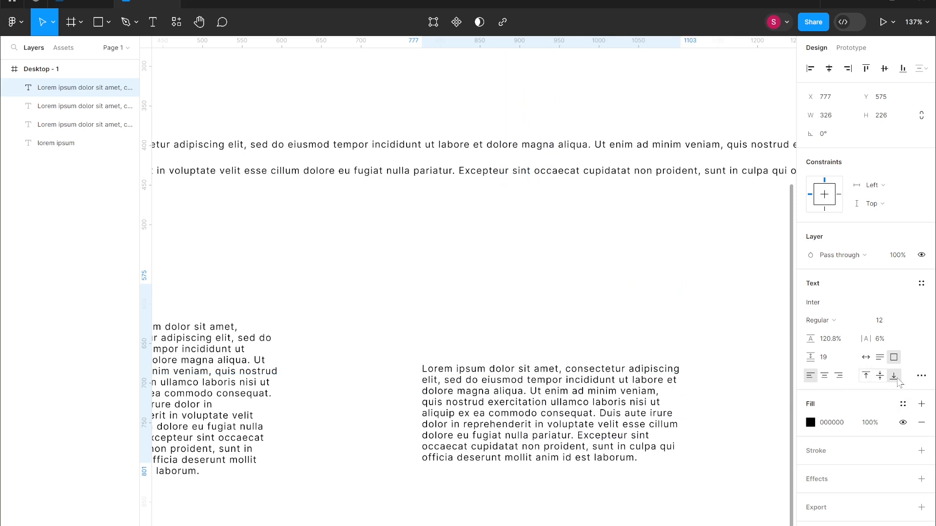
pyautogui.scroll(3, 897, 379)
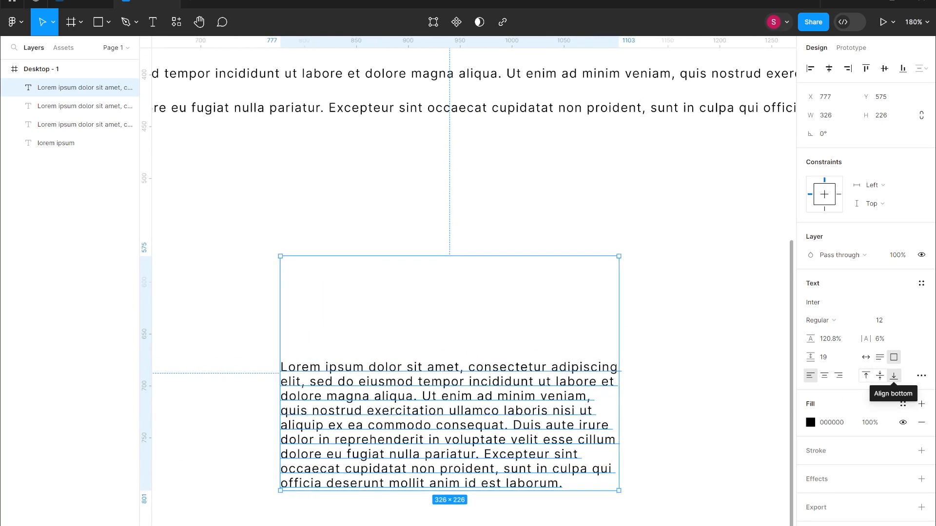
pyautogui.click(880, 358)
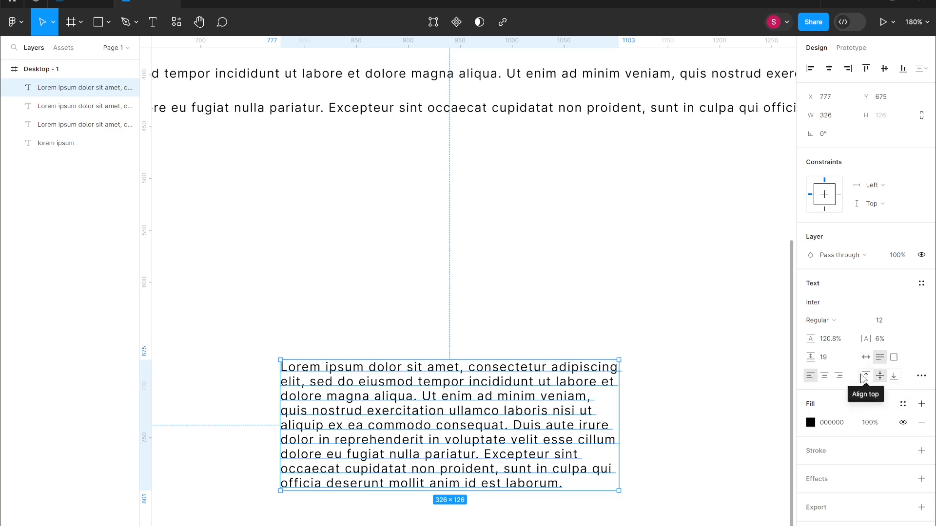
pyautogui.click(865, 376)
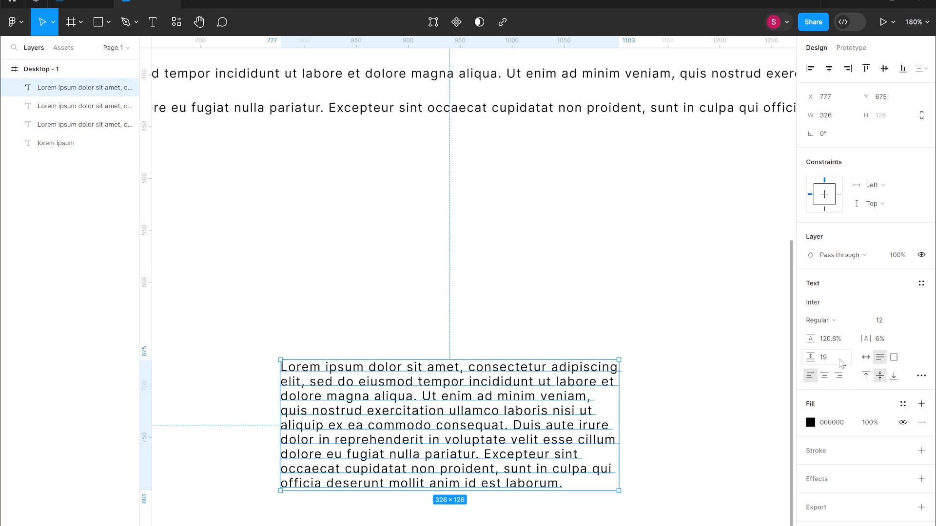
# Show the advanced type settings and resize the text block to about 352 × 219 with its upper edge at about Y 582.
pyautogui.click(921, 377)
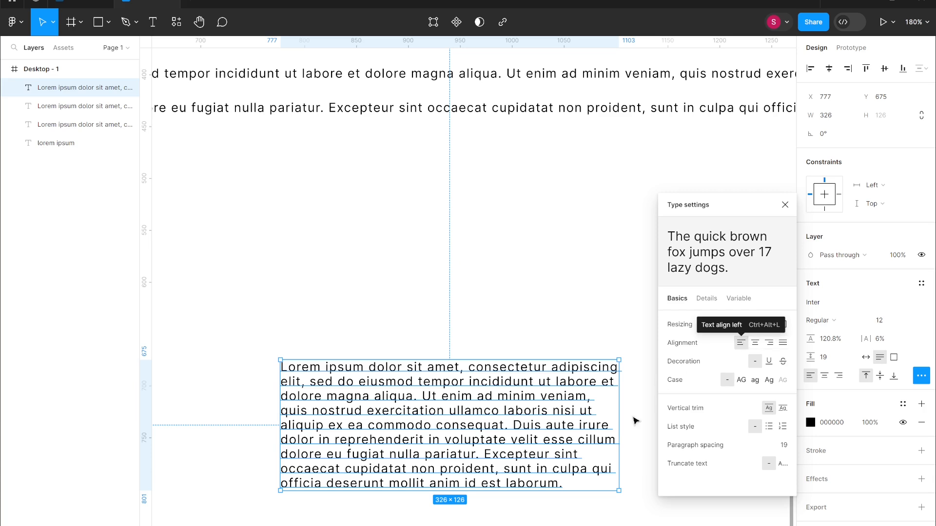
pyautogui.moveTo(621, 441); pyautogui.dragTo(645, 442)
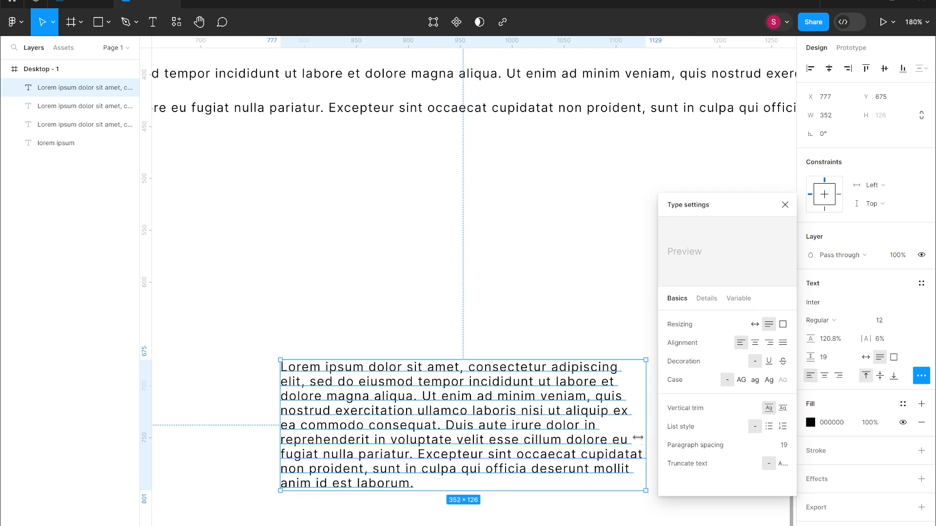
pyautogui.moveTo(551, 357); pyautogui.dragTo(566, 263)
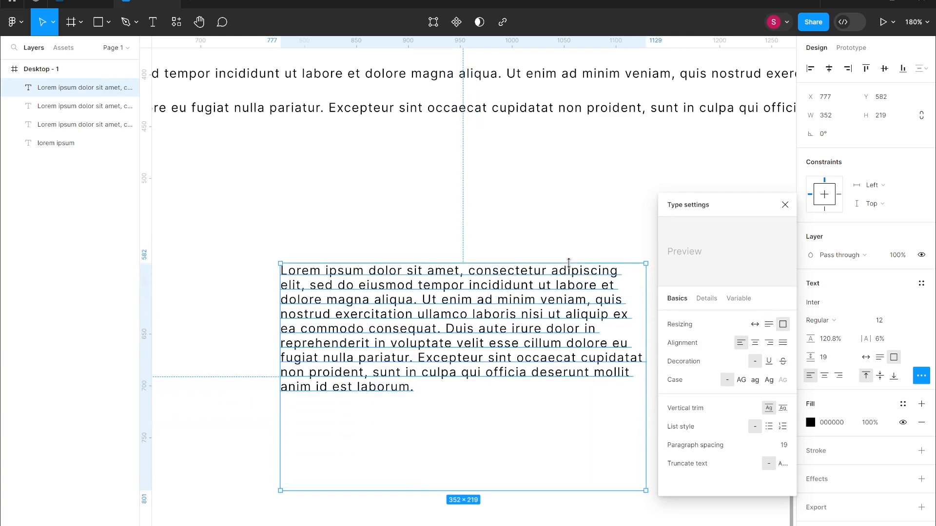
# Try centre, right and justified alignment on the text block and return it to left alignment.
pyautogui.click(755, 343)
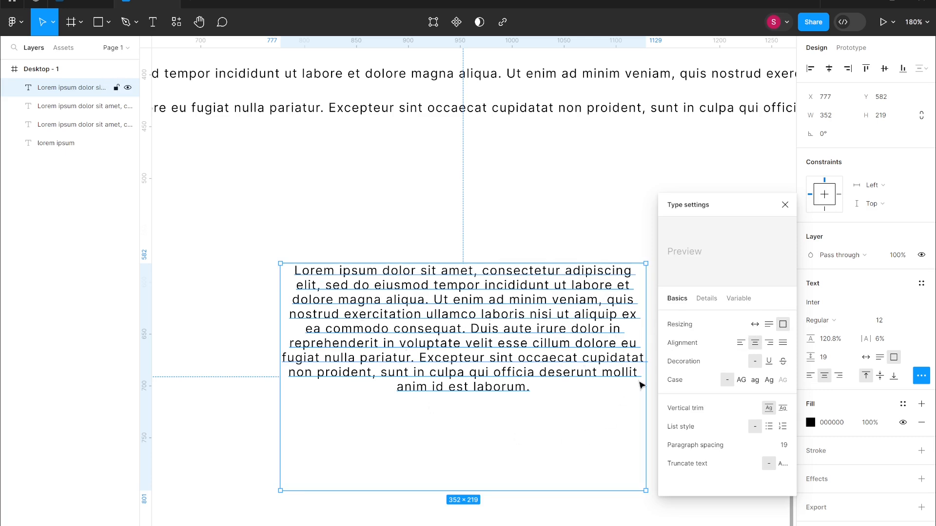
pyautogui.click(770, 343)
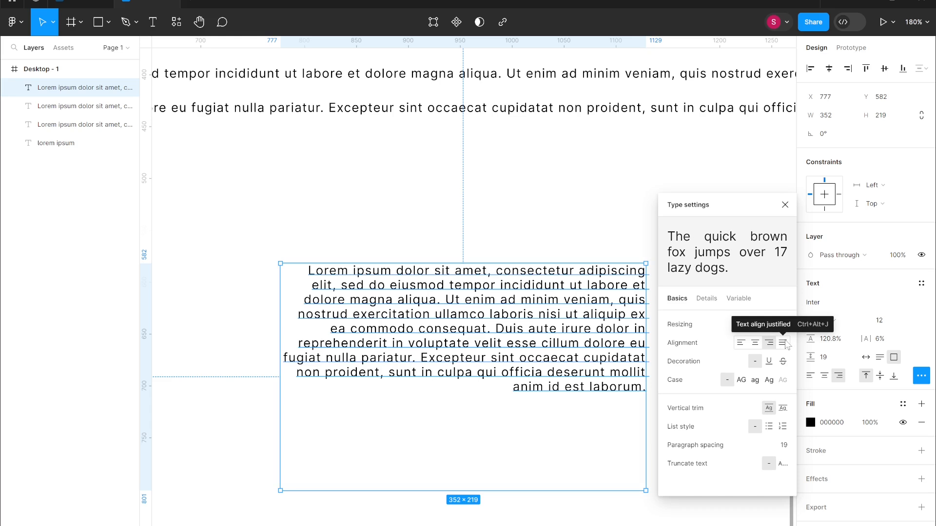
pyautogui.click(783, 343)
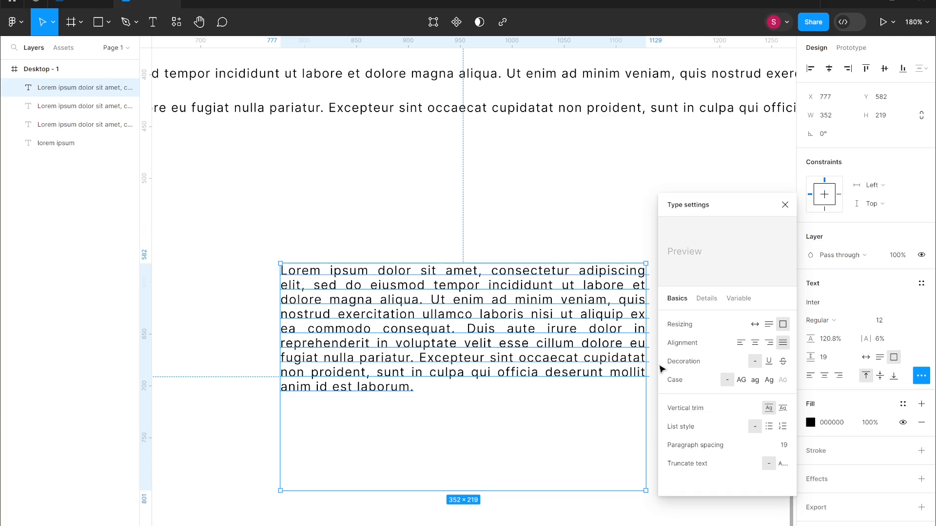
pyautogui.moveTo(766, 367)
pyautogui.click(740, 346)
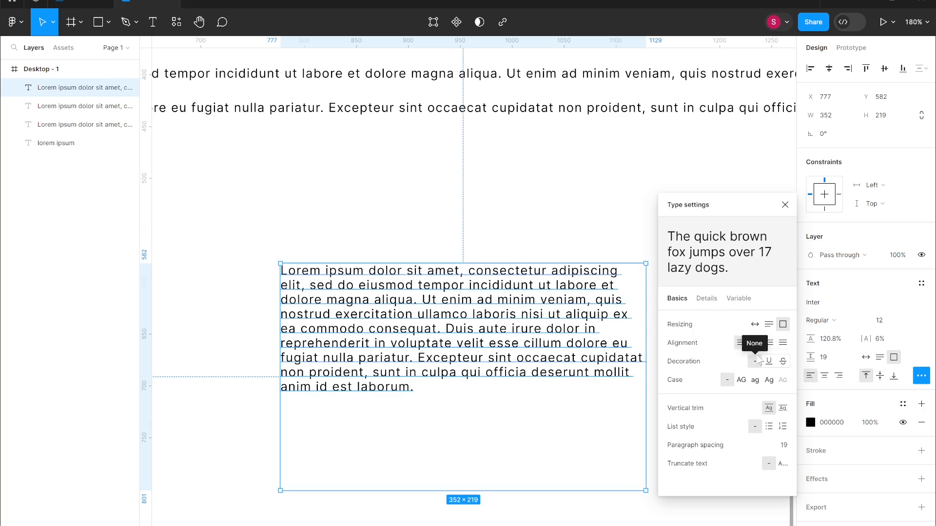
# Try strikethrough and underline decoration on the text block and reset the decoration to None.
pyautogui.click(785, 362)
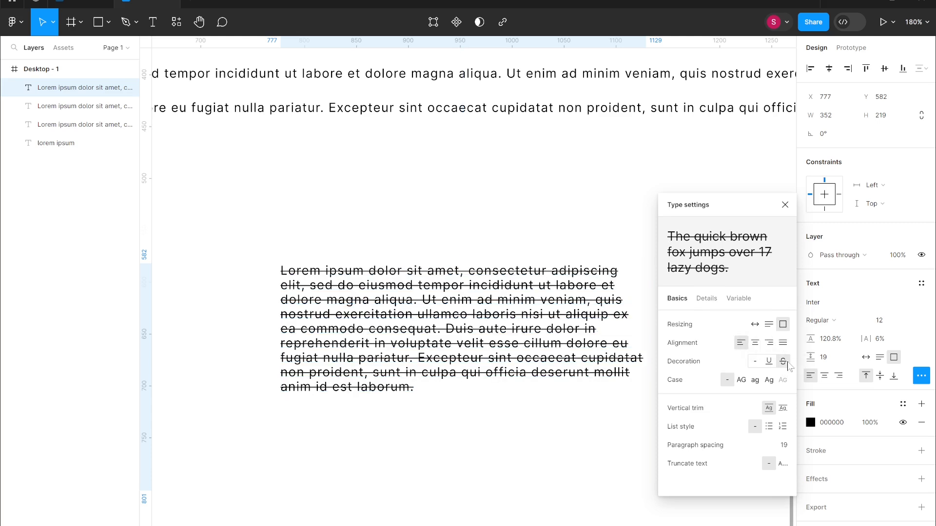
pyautogui.scroll(5, 482, 380)
pyautogui.scroll(-2, 483, 380)
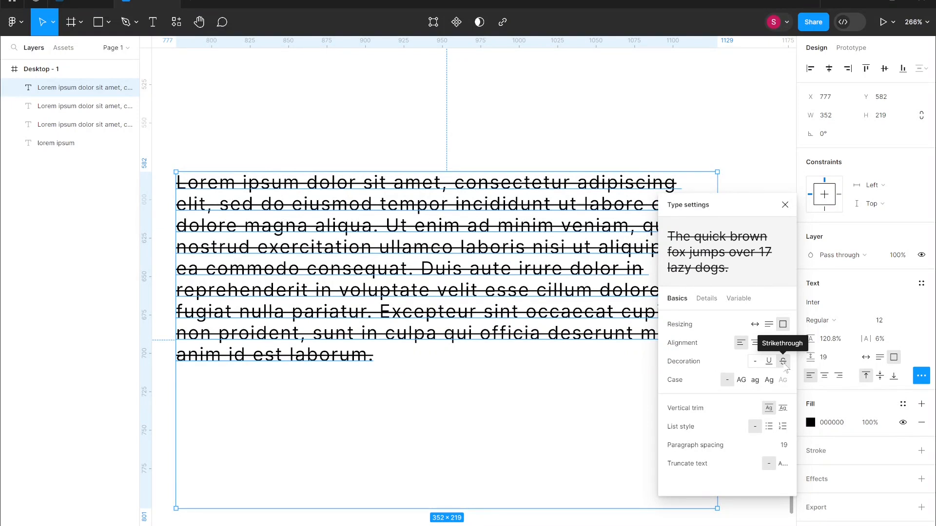
pyautogui.click(783, 361)
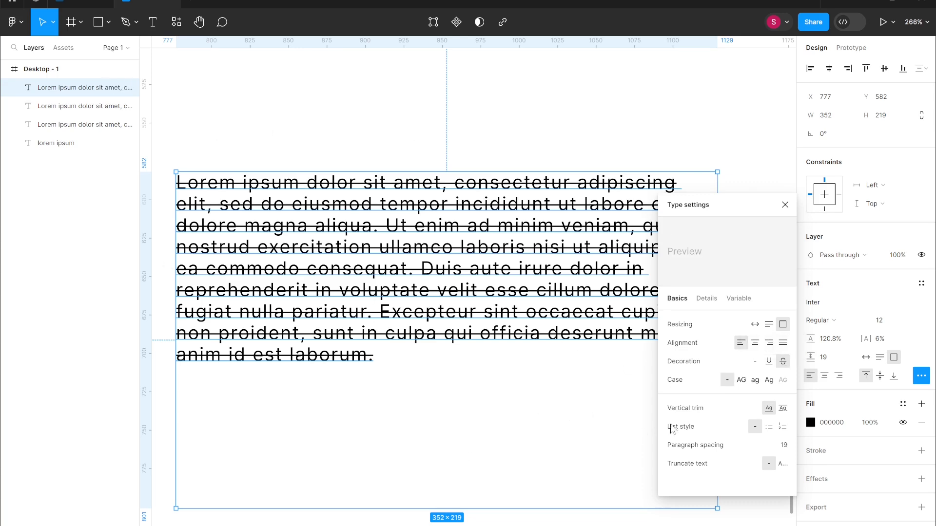
pyautogui.click(770, 363)
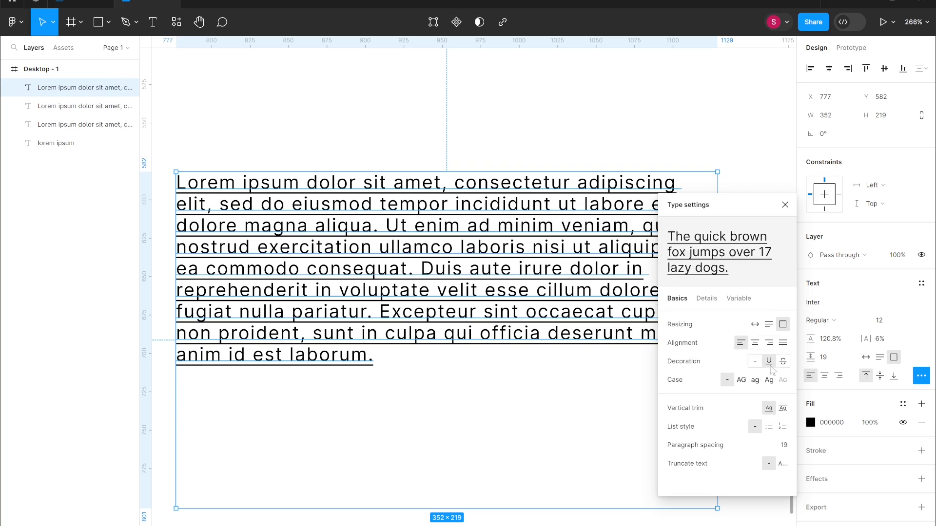
pyautogui.click(755, 361)
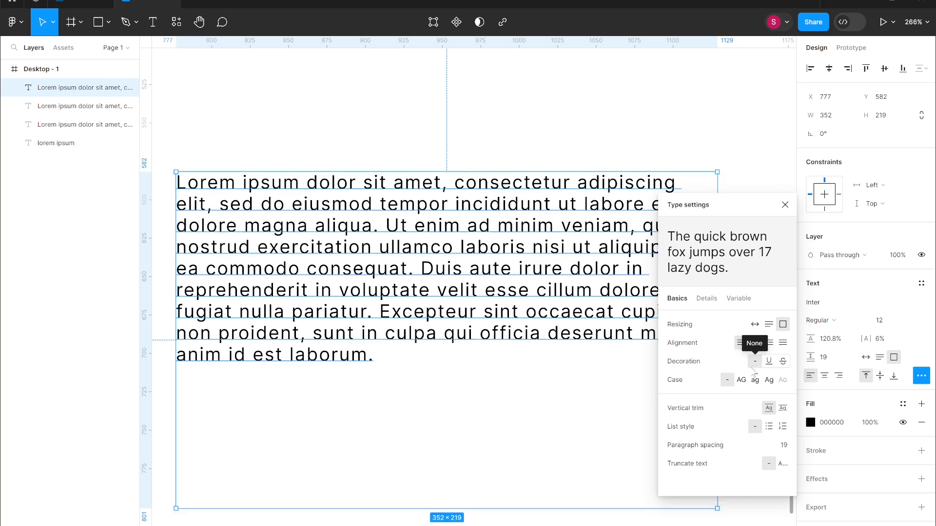
# Try the uppercase, lowercase and title case options on the text block.
pyautogui.click(742, 381)
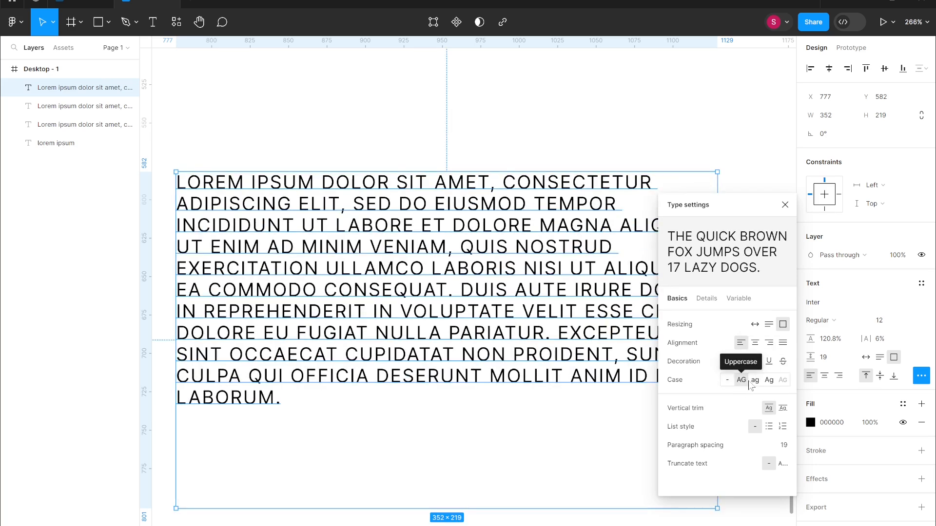
pyautogui.click(755, 381)
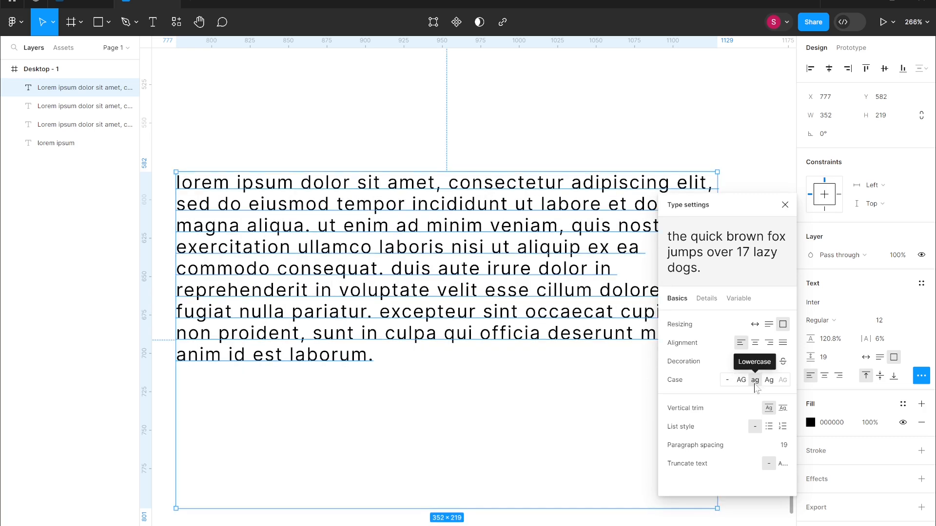
pyautogui.click(769, 380)
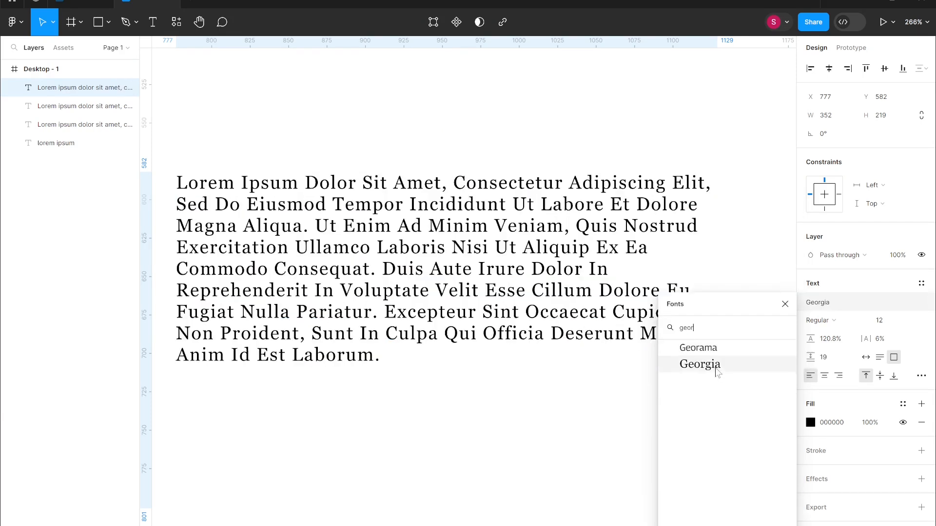
# Change the text block's font to Georgia and try the last small-caps case option in its type settings.
pyautogui.click(715, 370)
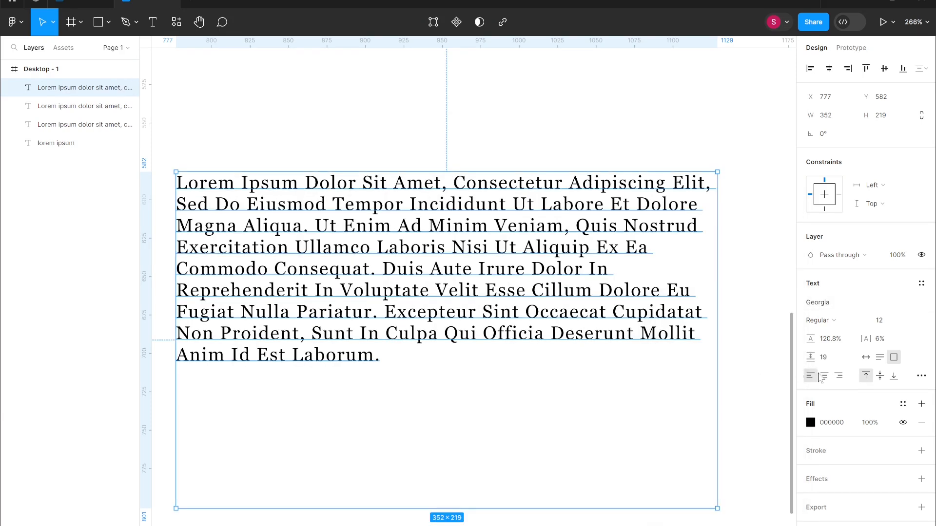
pyautogui.click(921, 376)
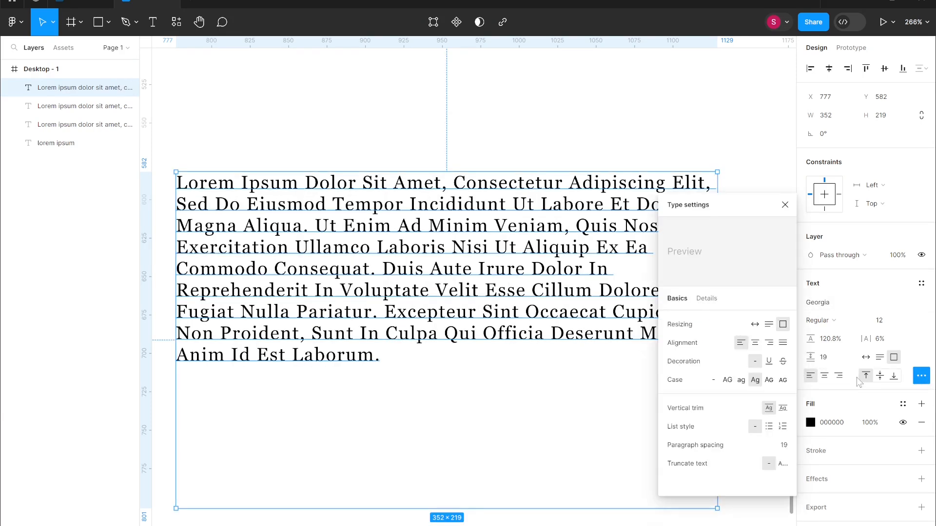
pyautogui.click(784, 380)
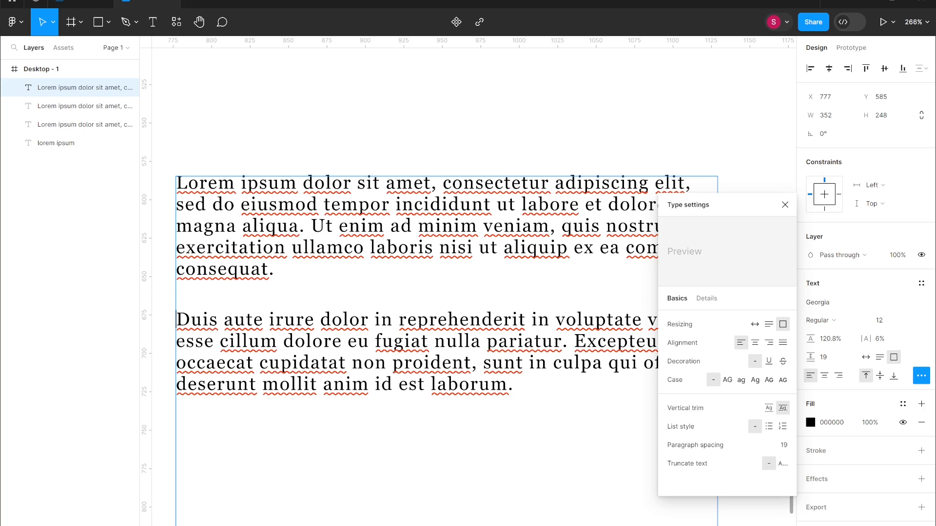
# Try the bulleted style on the second paragraph, switch it to a numbered list, and split it into three items.
pyautogui.write('-')
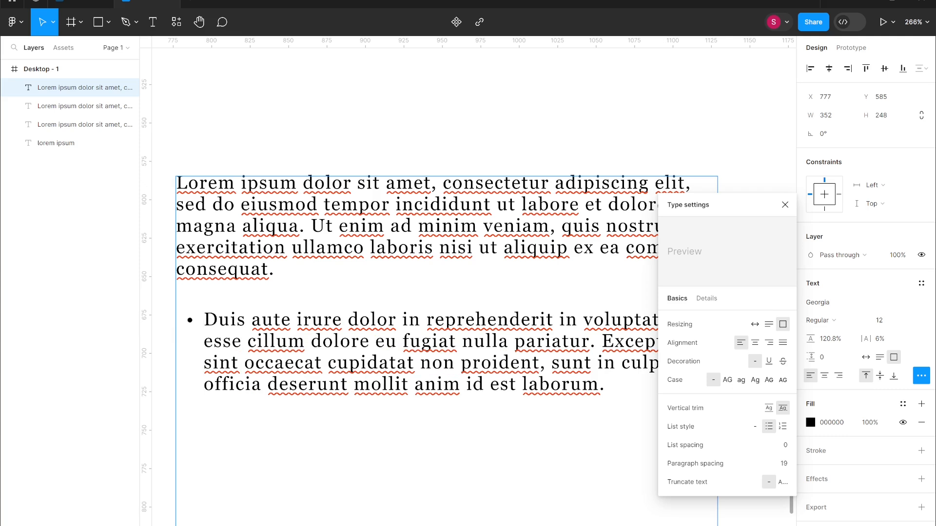
pyautogui.click(783, 426)
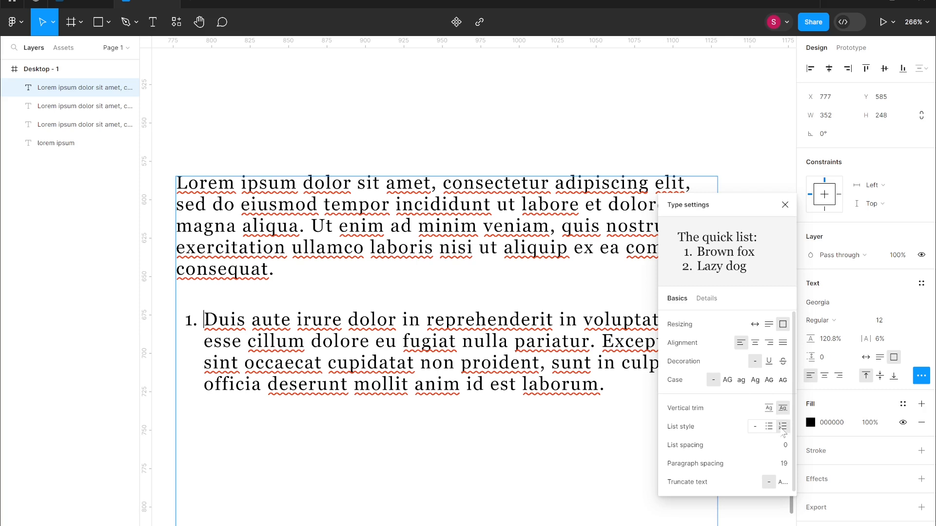
pyautogui.click(596, 341)
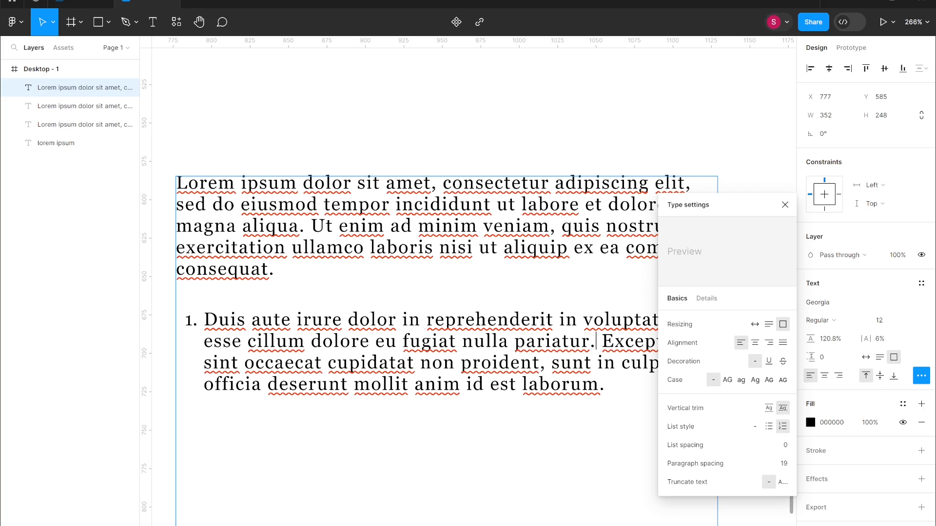
pyautogui.press('Return')
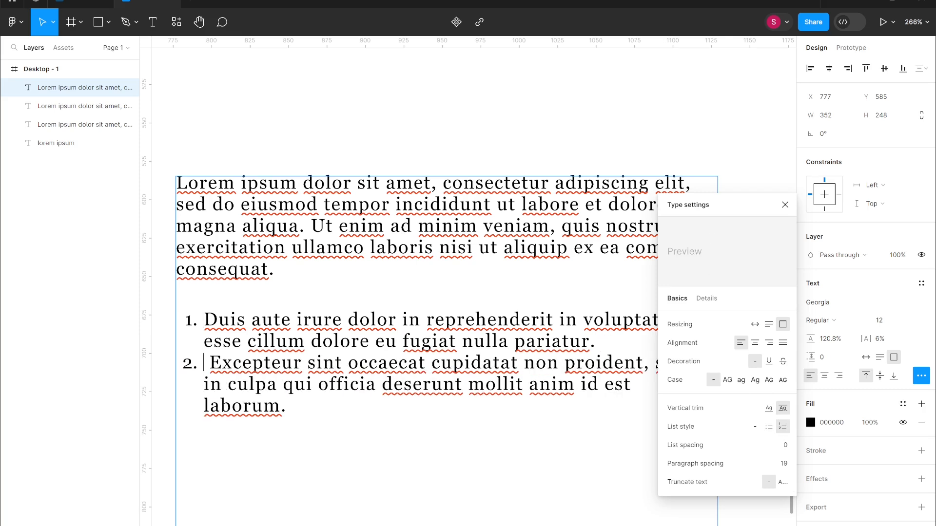
pyautogui.press('Return')
# Replace the full stop after "consequat" with a colon and lowercase the initial letter of "Duis" in the first list item.
pyautogui.click(276, 269)
pyautogui.press('BackSpace')
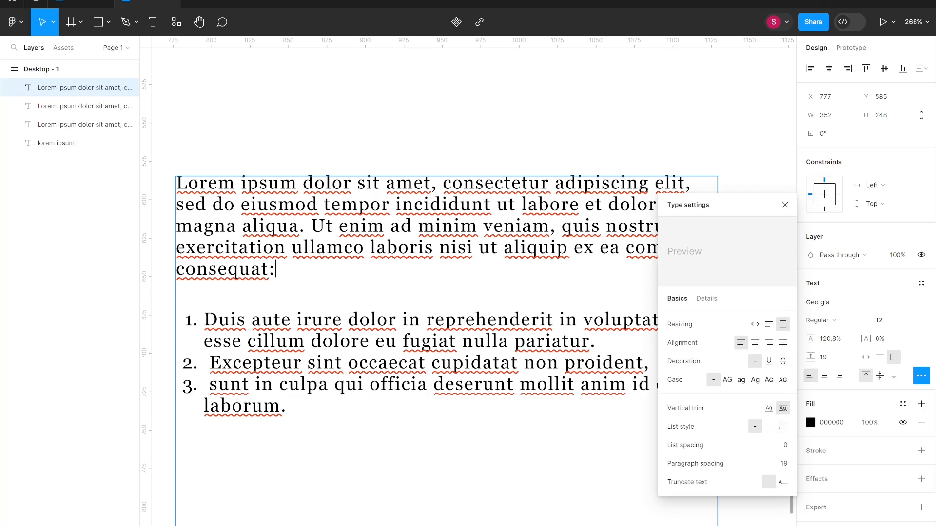
# Set the numbered list's spacing to 3 and the text block's paragraph spacing to 18.
pyautogui.click(782, 426)
pyautogui.moveTo(780, 445); pyautogui.dragTo(799, 470)
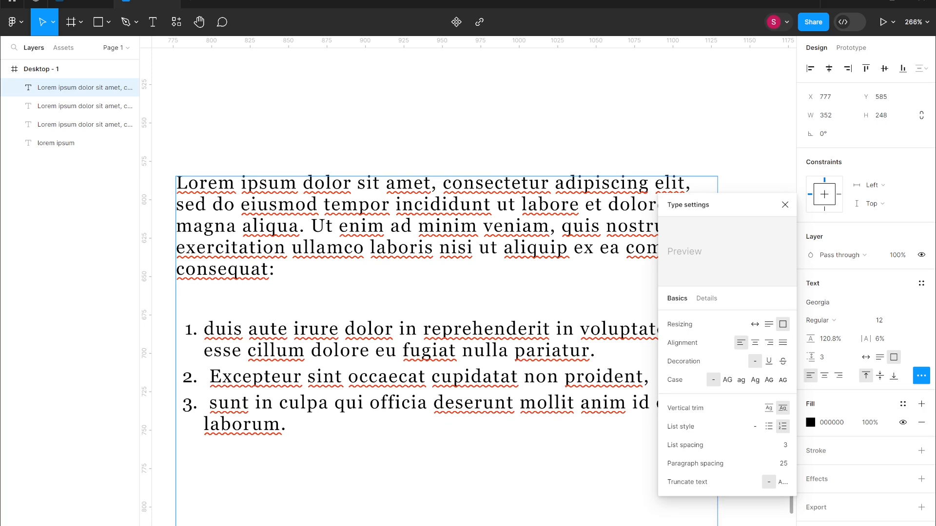
pyautogui.moveTo(787, 464)
pyautogui.mouseDown()
pyautogui.moveTo(825, 460)
pyautogui.moveTo(775, 463)
pyautogui.mouseUp()
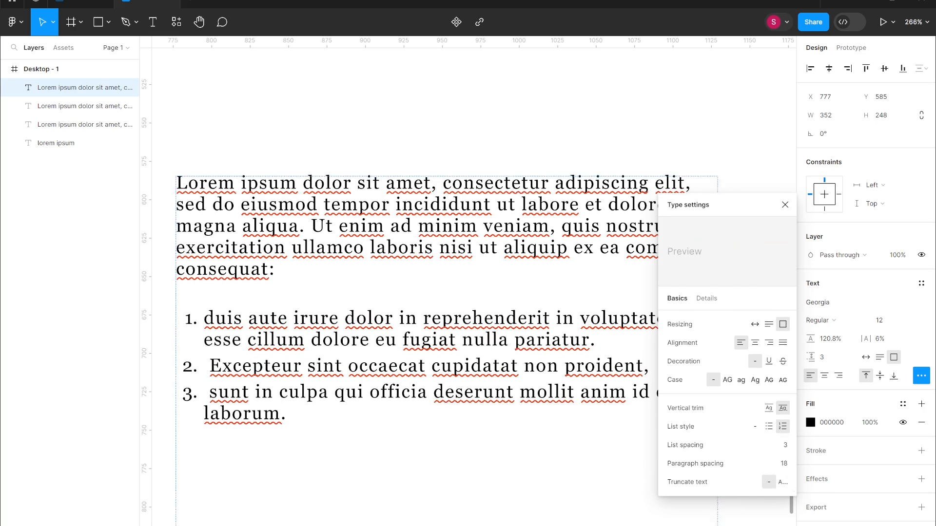
# Try auto height on the text block, shrink its box to 352 × 110, and try truncating the overflowing text.
pyautogui.click(880, 357)
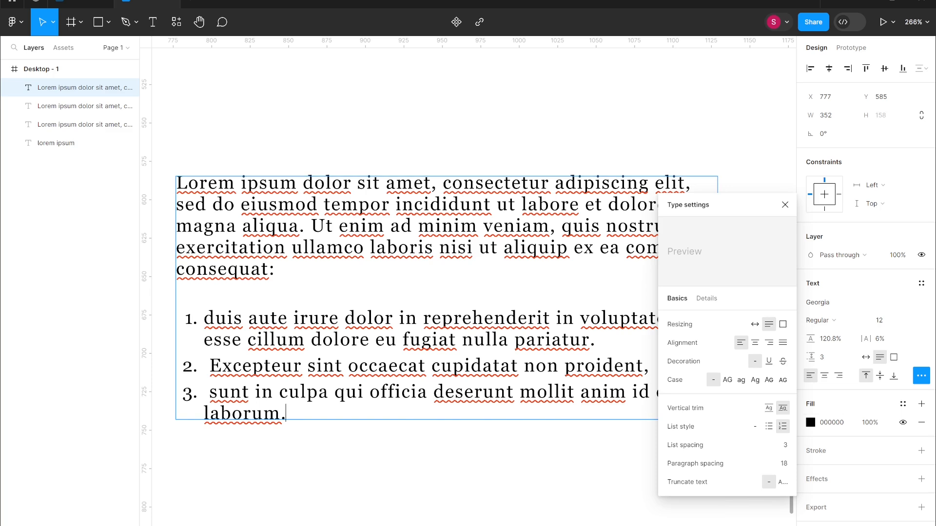
pyautogui.press('Escape')
pyautogui.moveTo(404, 420); pyautogui.dragTo(419, 346)
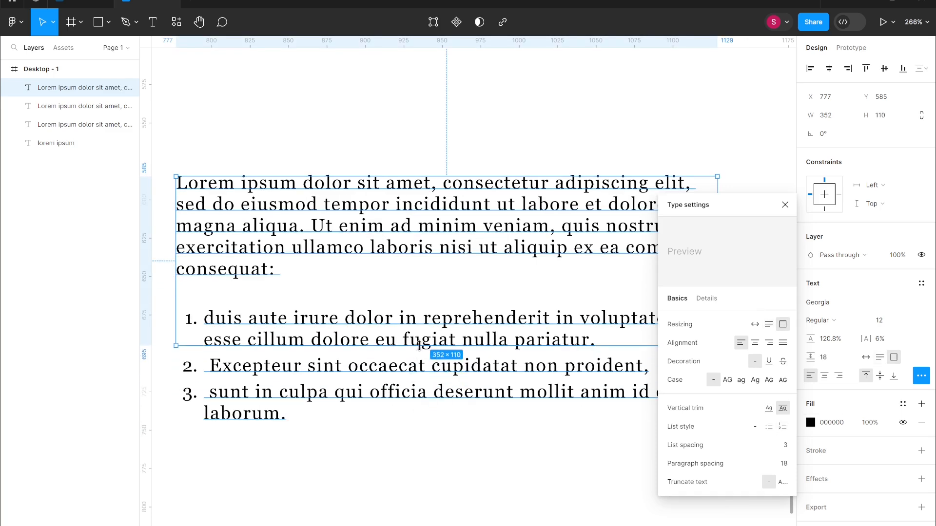
pyautogui.click(783, 484)
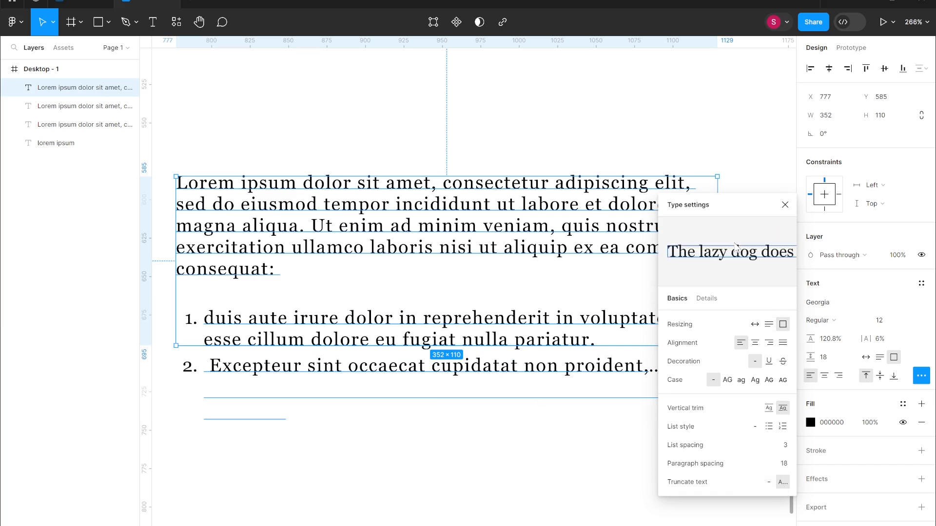
pyautogui.scroll(-2, 774, 214)
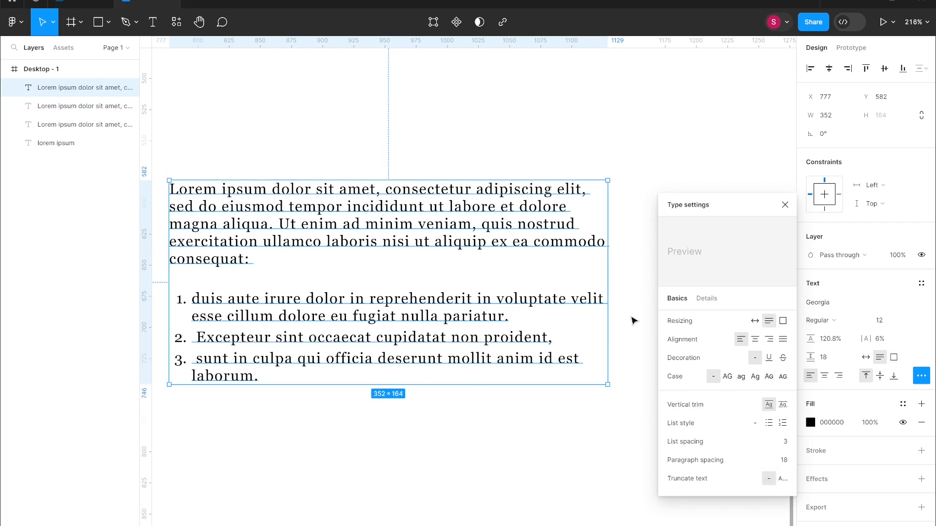
# Set the text block's resizing to fixed size and open the detailed type settings.
pyautogui.click(707, 299)
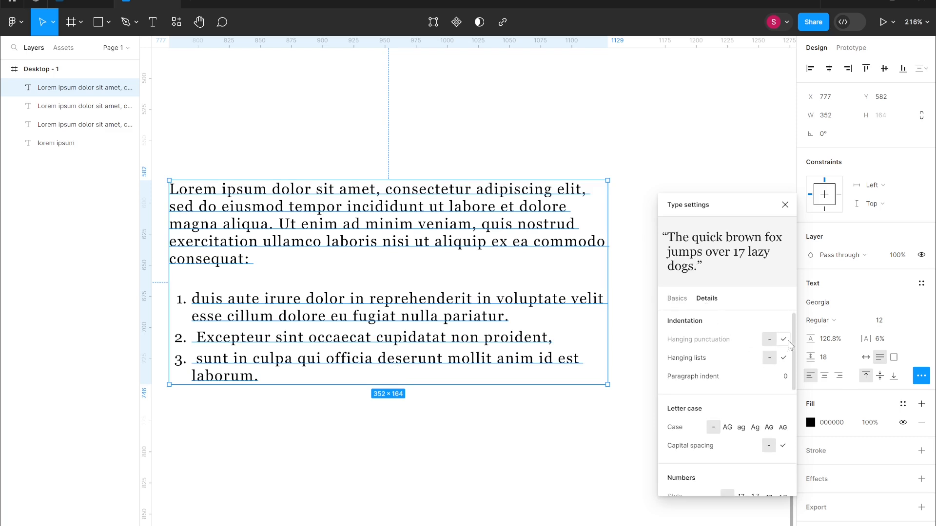
pyautogui.moveTo(794, 343); pyautogui.dragTo(787, 298)
pyautogui.click(676, 298)
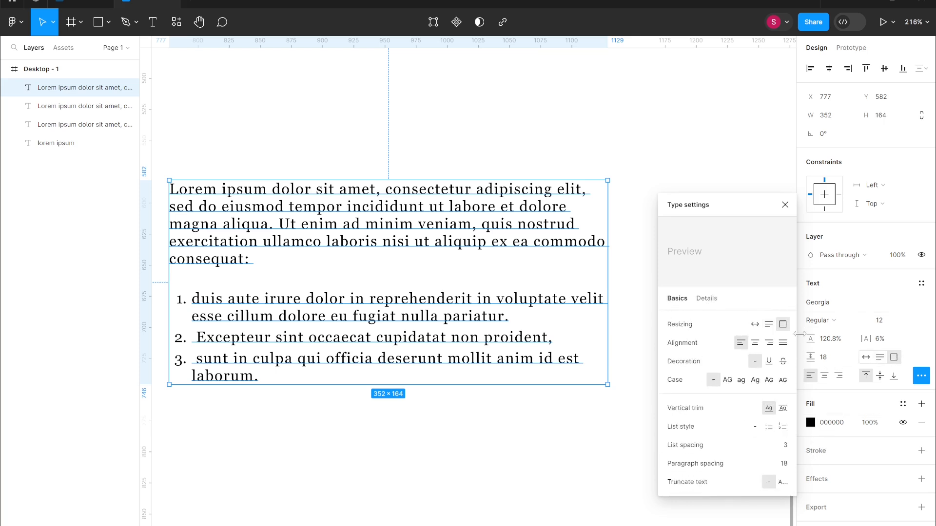
pyautogui.click(707, 299)
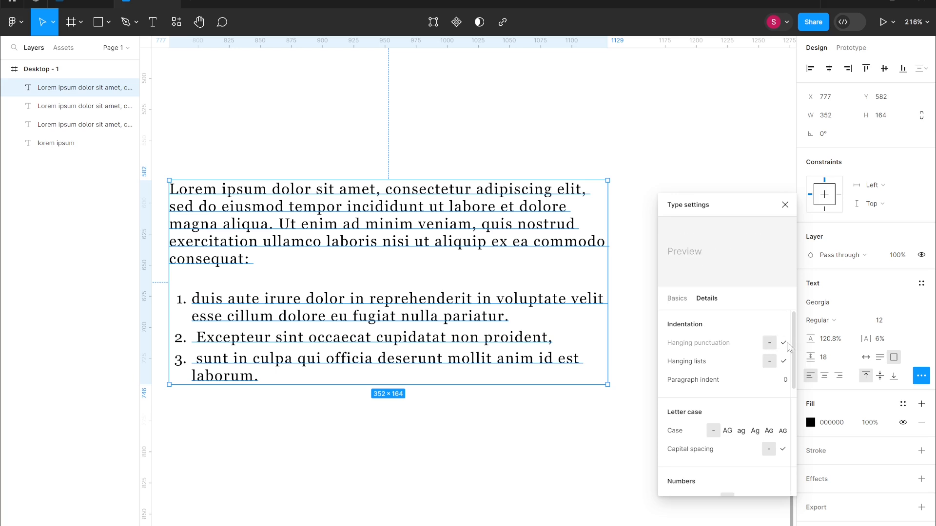
# Make the first sentence a separate paragraph in curly quotation marks and turn on hanging punctuation.
pyautogui.doubleClick(170, 189)
pyautogui.write('“')
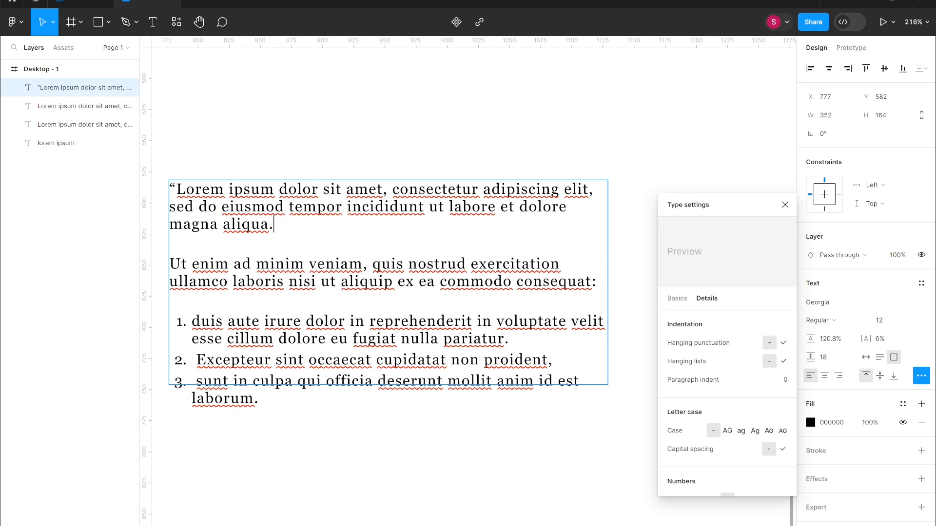
pyautogui.write('”')
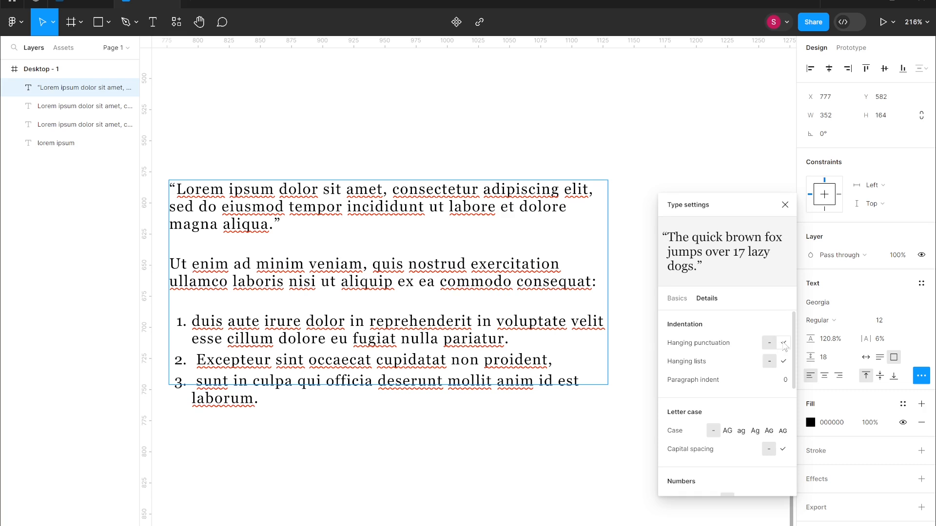
pyautogui.click(784, 344)
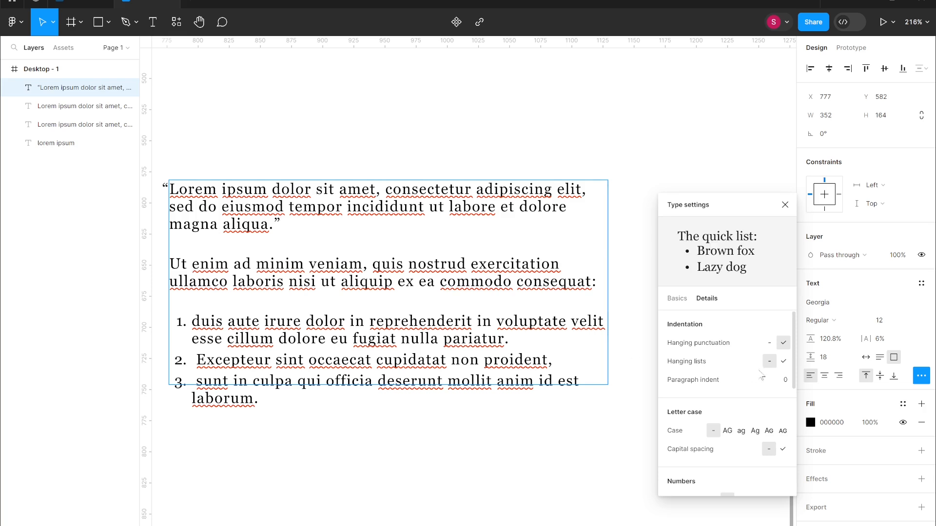
# Try hanging lists on the numbered list, turn them off, and try a paragraph indent of 24.
pyautogui.click(784, 362)
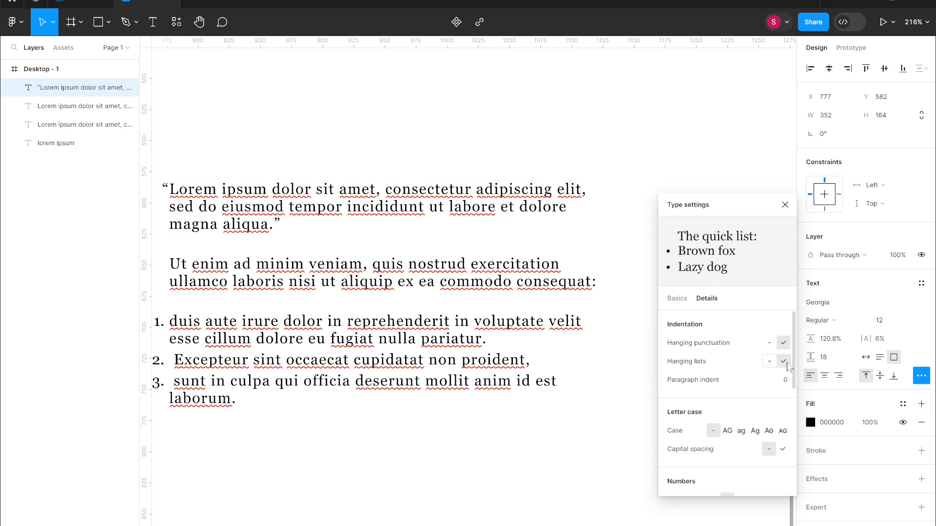
pyautogui.scroll(1, 439, 278)
pyautogui.scroll(-1, 217, 457)
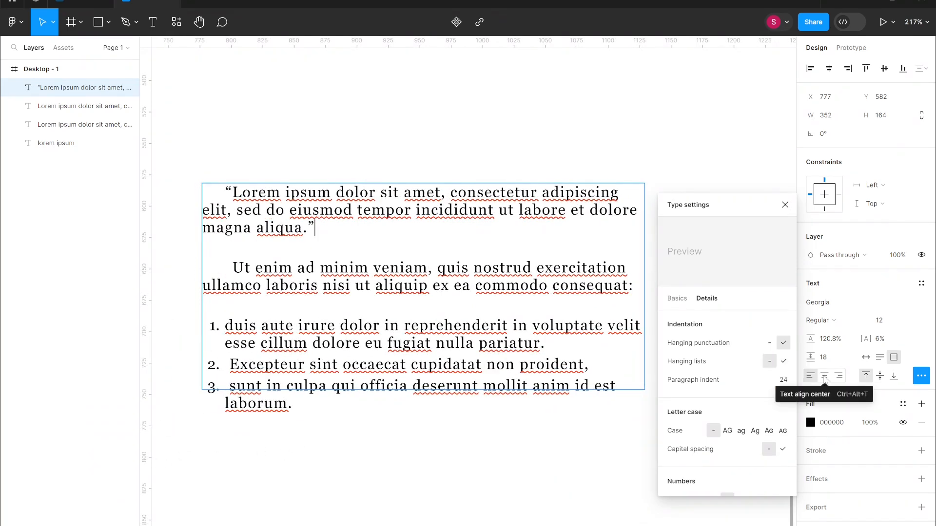
# Try centre alignment on the indented text and return it to left alignment.
pyautogui.click(825, 376)
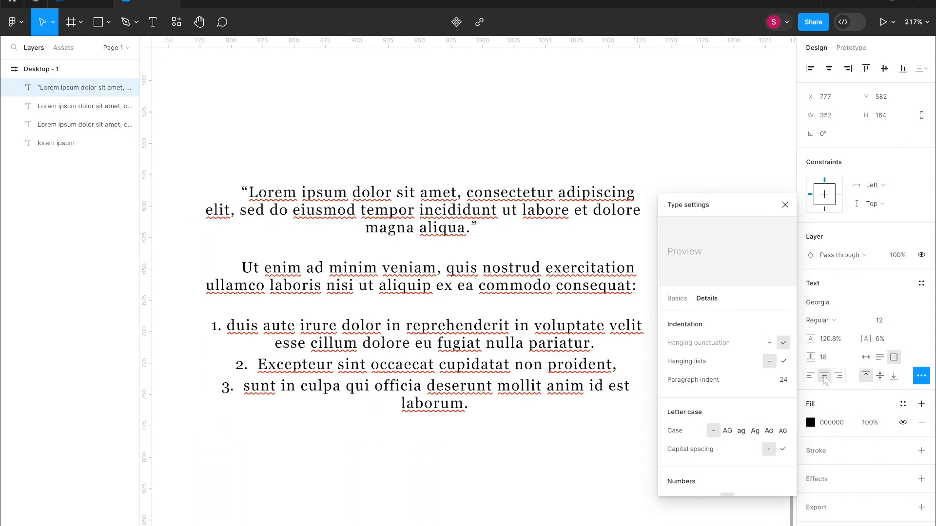
pyautogui.click(809, 376)
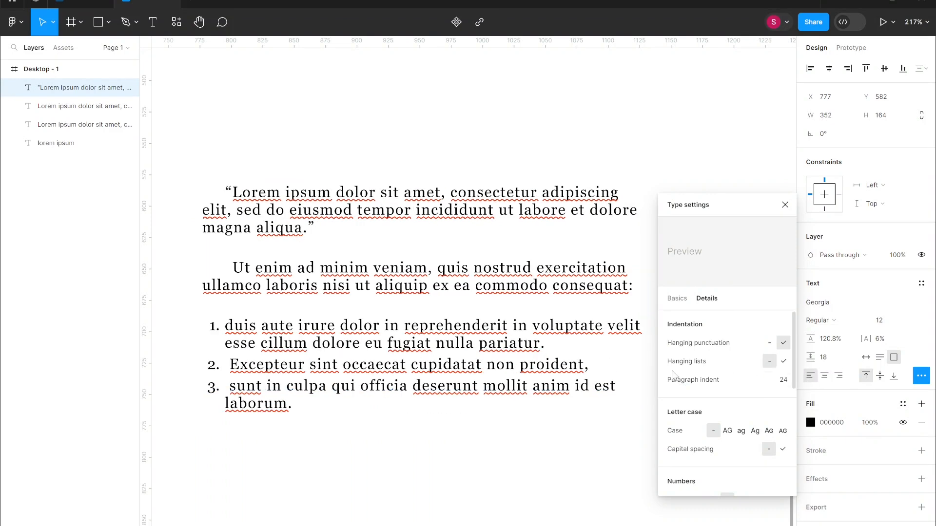
# Try a paragraph indent of 50 on the text block and reset the indent to 0.
pyautogui.click(783, 382)
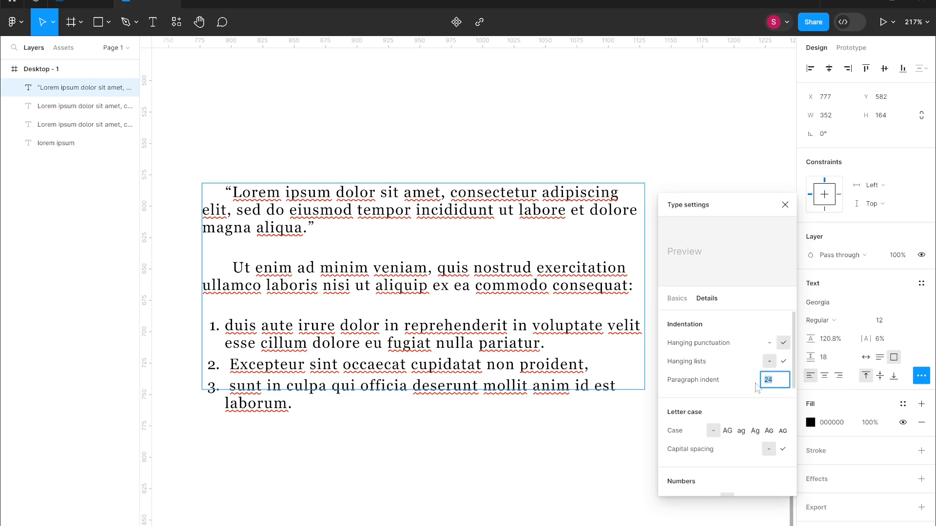
pyautogui.press('BackSpace')
pyautogui.write('50')
pyautogui.press('Return')
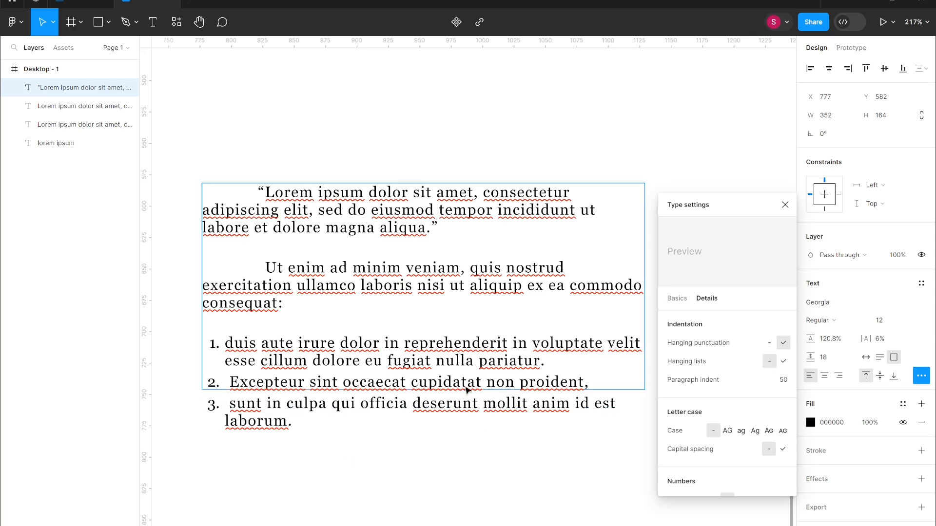
pyautogui.click(786, 382)
pyautogui.press('BackSpace')
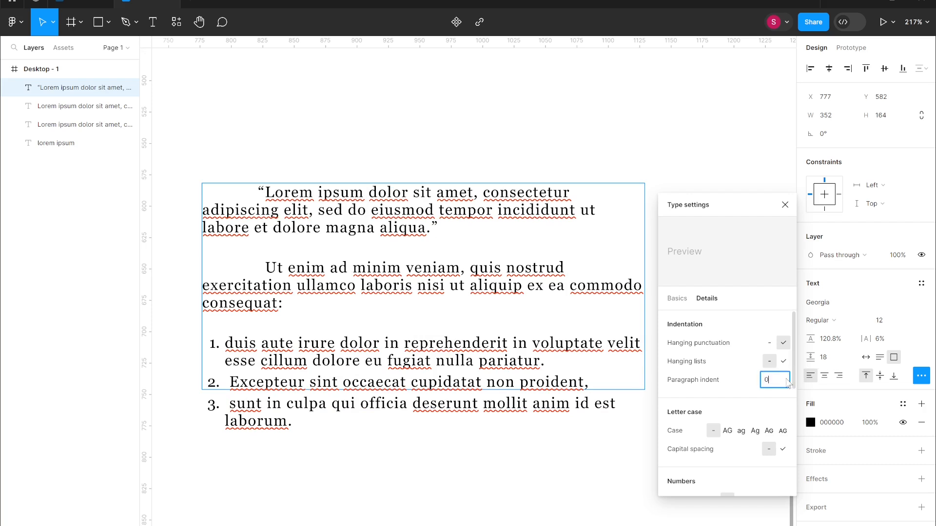
pyautogui.click(755, 409)
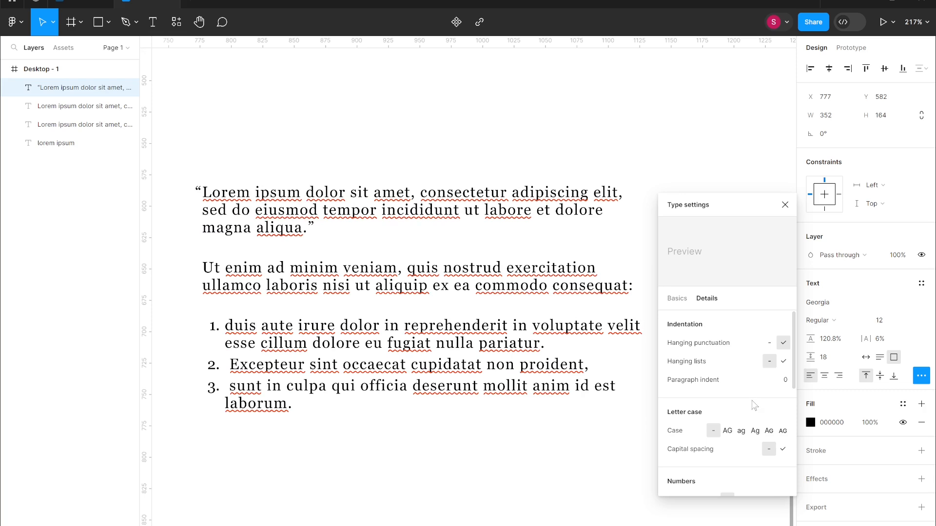
# Add the number 17 after the first paragraph's closing quotation mark.
pyautogui.scroll(-1, 756, 406)
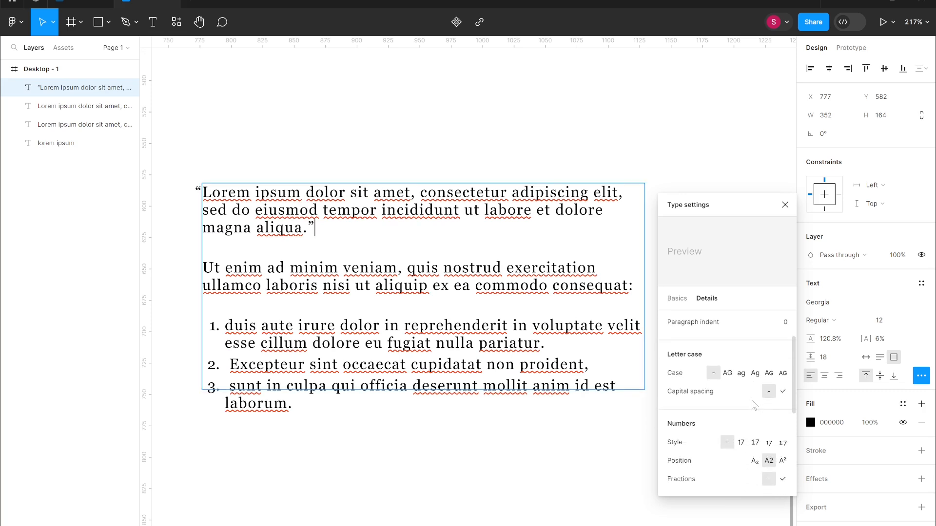
pyautogui.scroll(-1, 755, 404)
pyautogui.write('17')
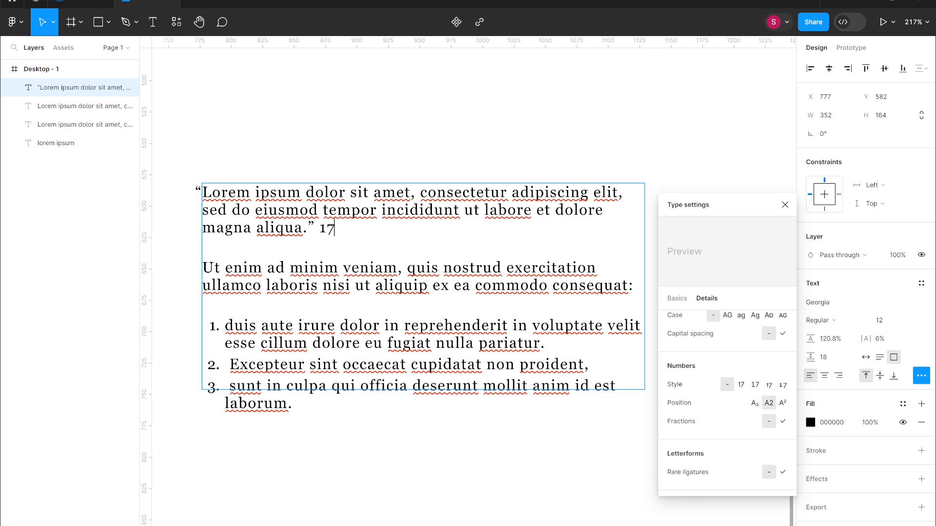
# Try the first two number styles and the monospace lowercase/old-style option on the 17, and restore the font default.
pyautogui.hotkey('shift', 'Left')
pyautogui.hotkey('shift', 'Left')
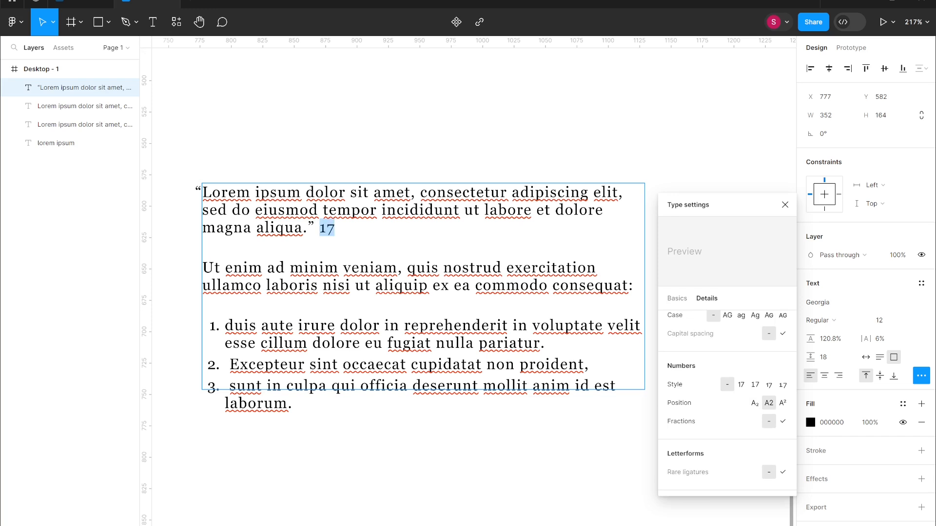
pyautogui.click(740, 386)
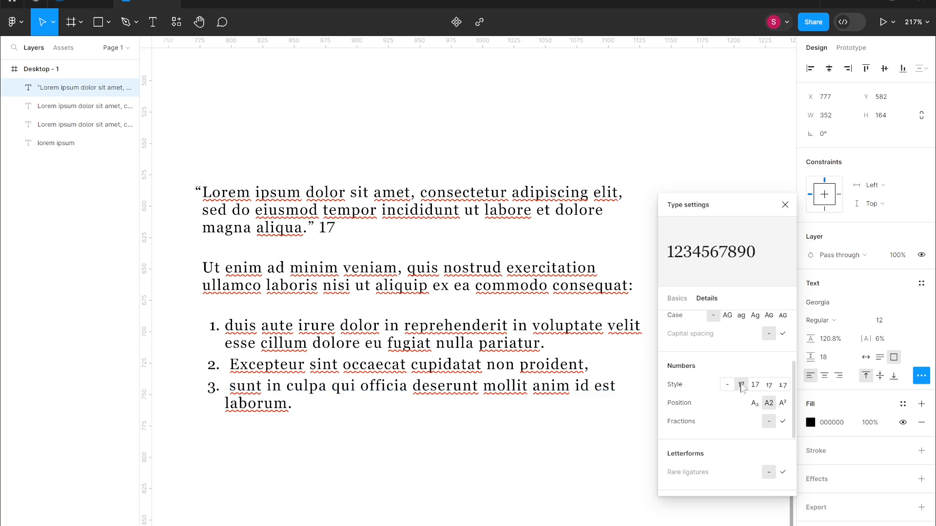
pyautogui.click(756, 385)
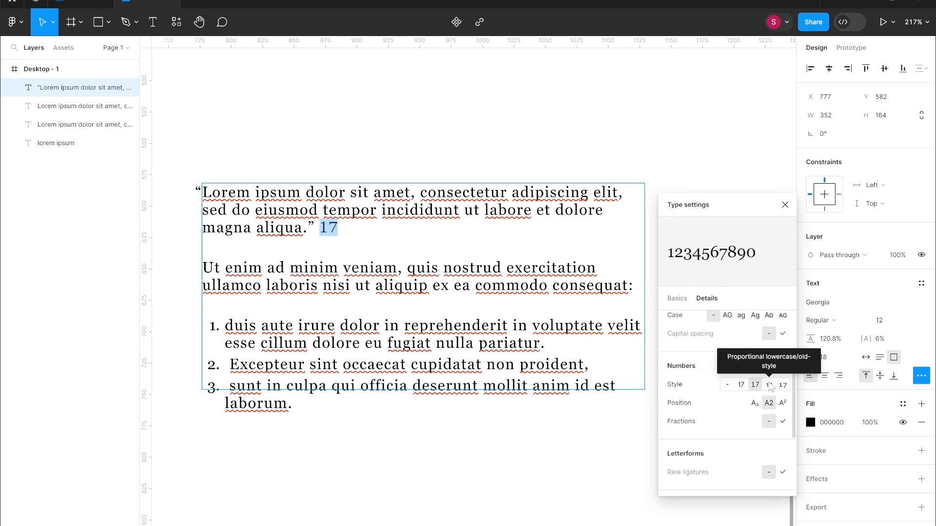
pyautogui.click(783, 385)
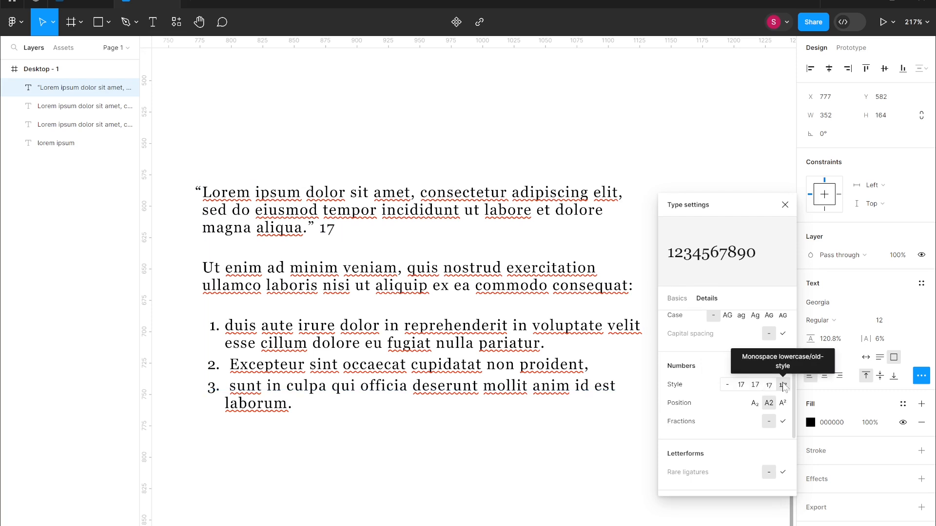
pyautogui.click(728, 385)
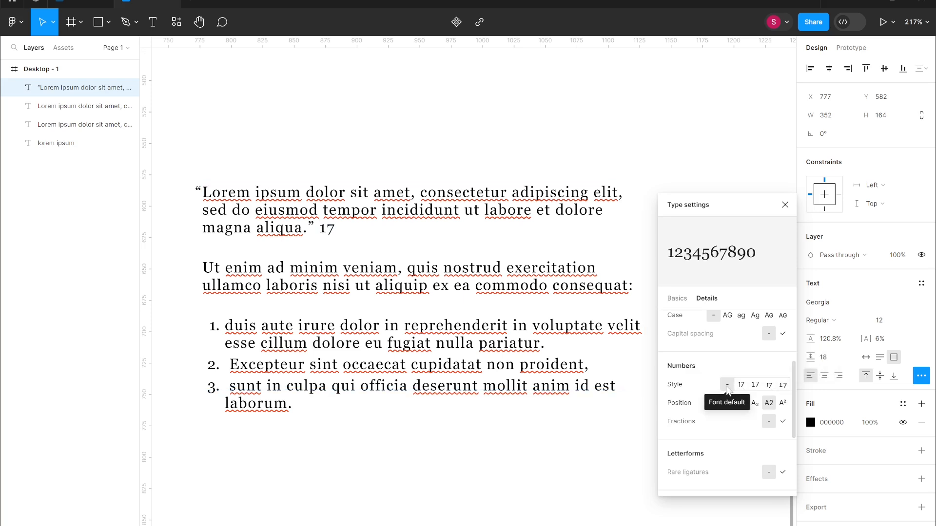
# Enter 12 at size 24 in place of the 17 and try the subscript and superscript number positions.
pyautogui.click(754, 405)
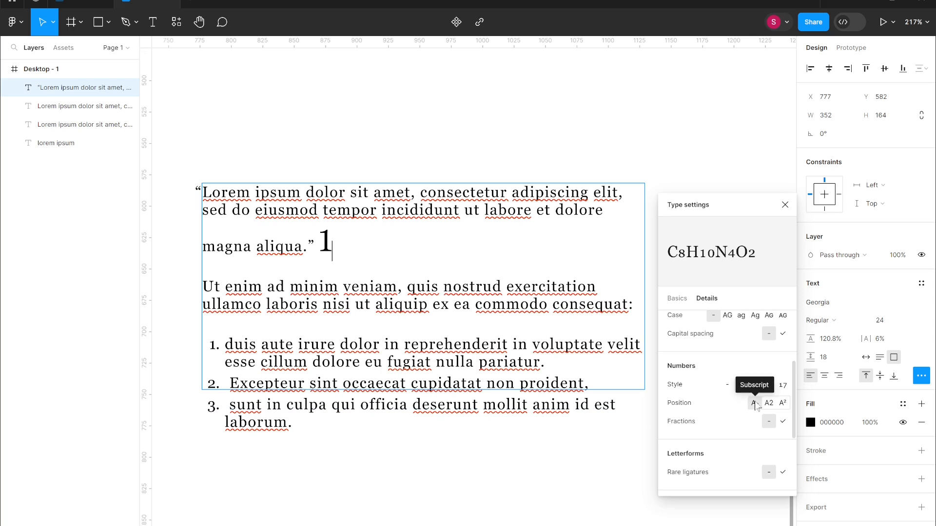
pyautogui.write('2')
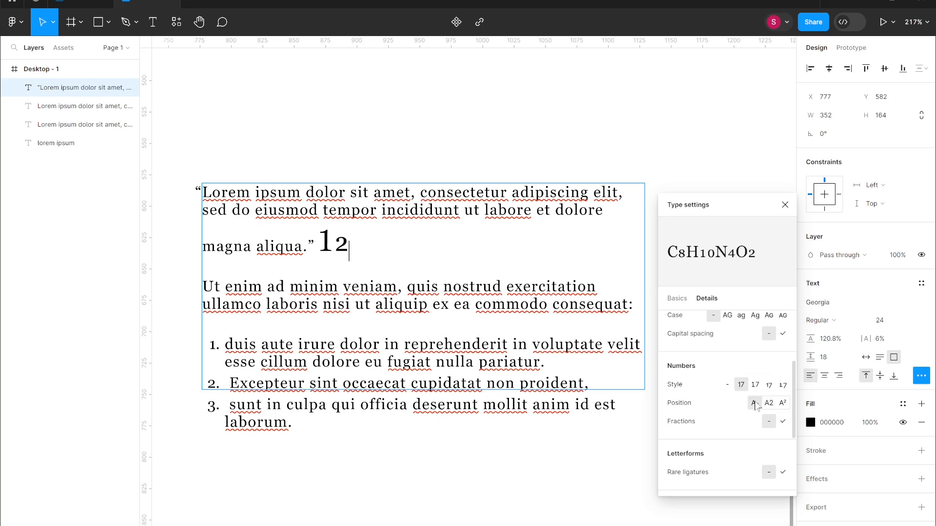
pyautogui.click(782, 405)
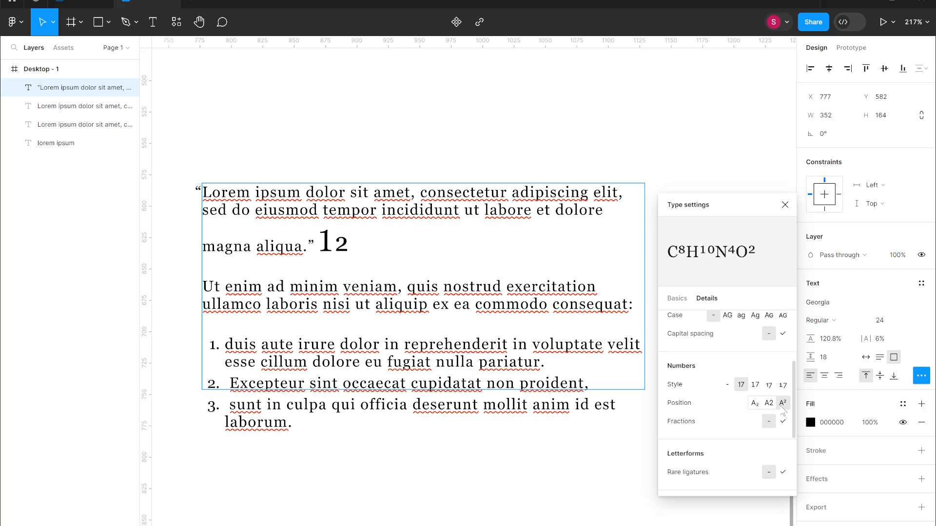
# Replace the 2 after the large 1 with a superscript 2.
pyautogui.press('BackSpace')
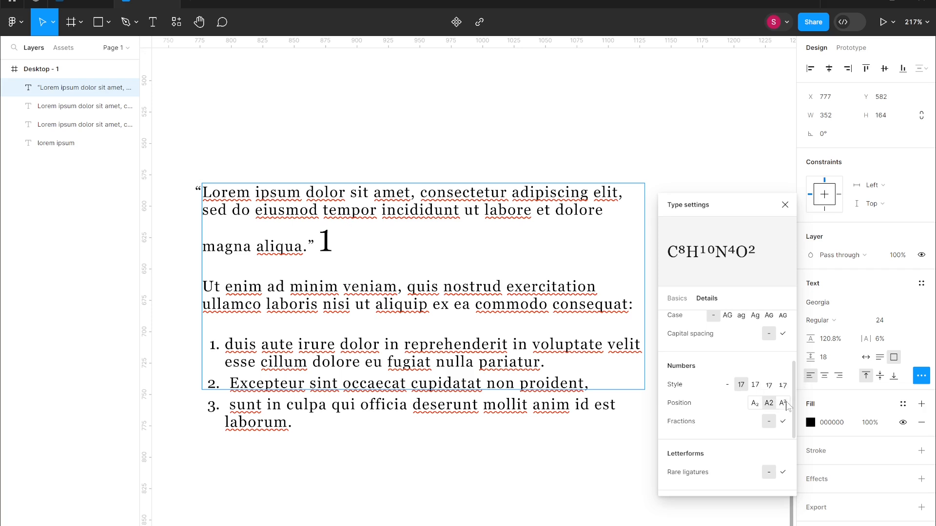
pyautogui.click(786, 402)
pyautogui.write('2')
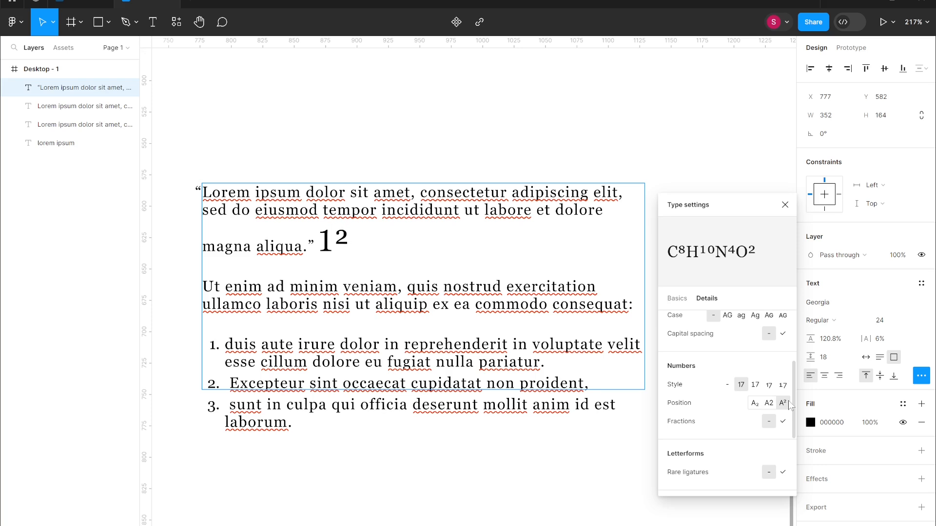
# Return the number position to normal, add 2/4 after the superscript number, and format it as a fraction.
pyautogui.click(770, 405)
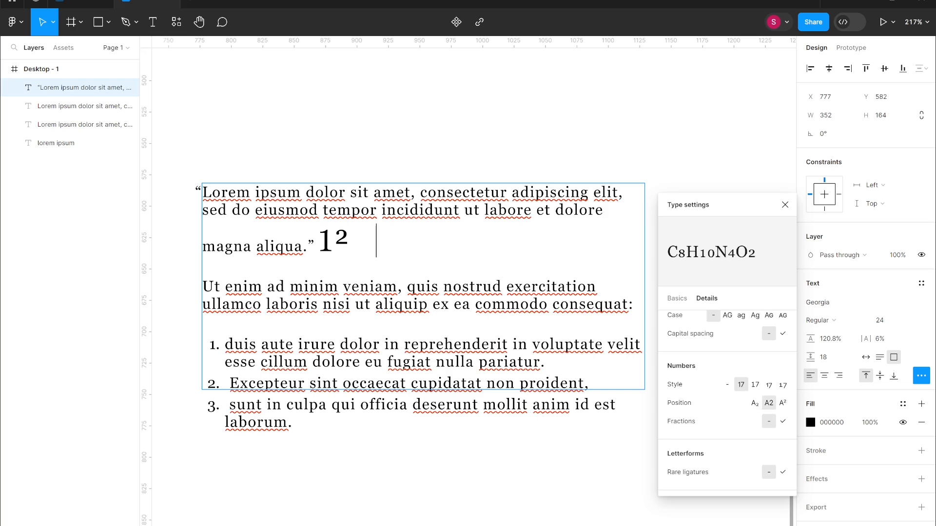
pyautogui.write('2/4')
pyautogui.hotkey('shift', 'Left')
pyautogui.hotkey('shift', 'Left')
pyautogui.hotkey('shift', 'Left')
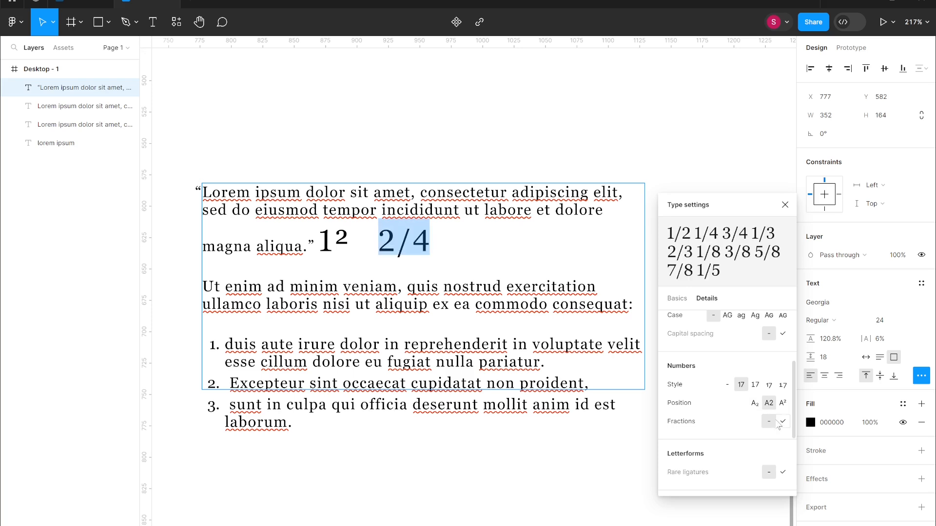
pyautogui.click(782, 421)
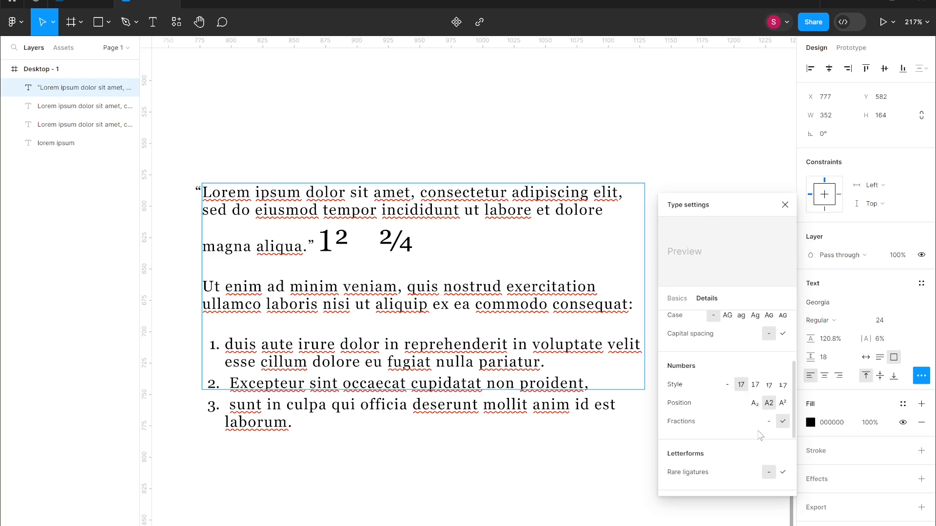
# Switch the text block to Inter, try variable weight 700 with slants of -7 and -10, and reset the slant to 0.
pyautogui.scroll(-4, 745, 408)
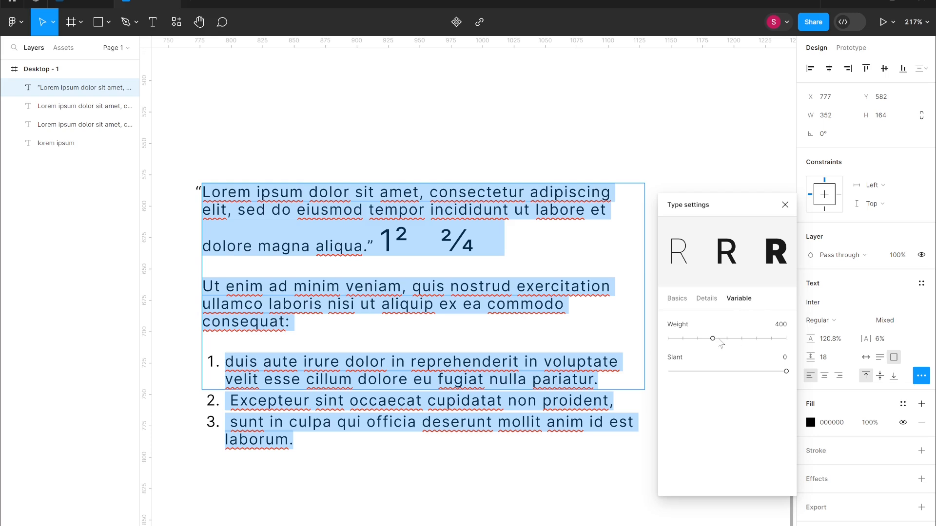
pyautogui.moveTo(717, 340); pyautogui.dragTo(762, 347)
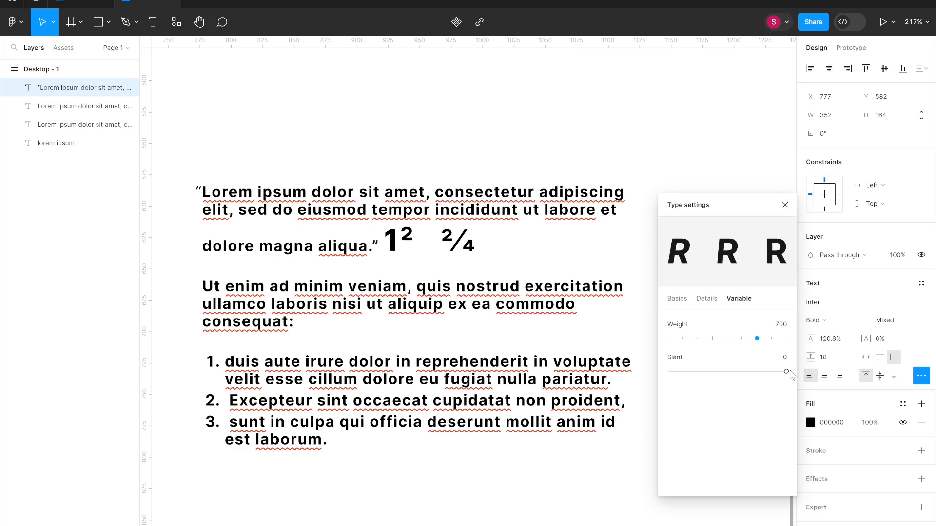
pyautogui.moveTo(787, 372); pyautogui.dragTo(715, 379)
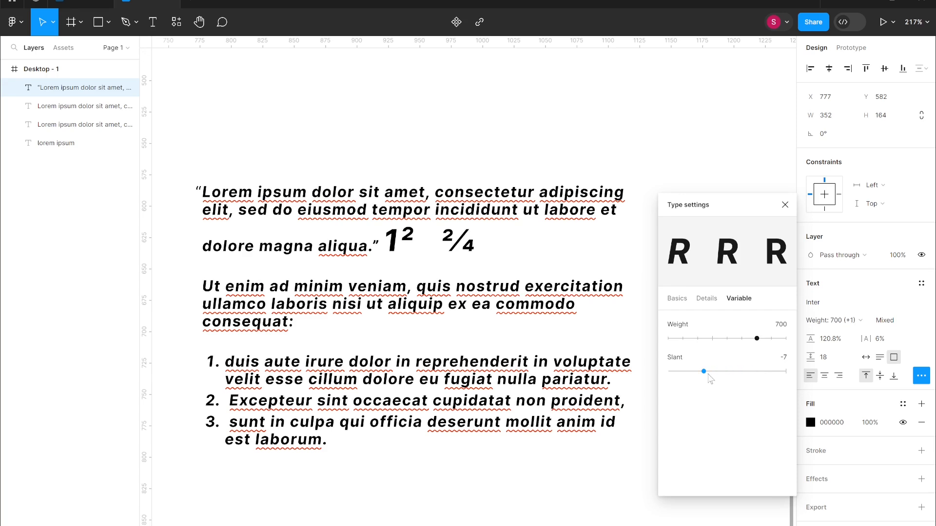
pyautogui.moveTo(708, 374); pyautogui.dragTo(663, 379)
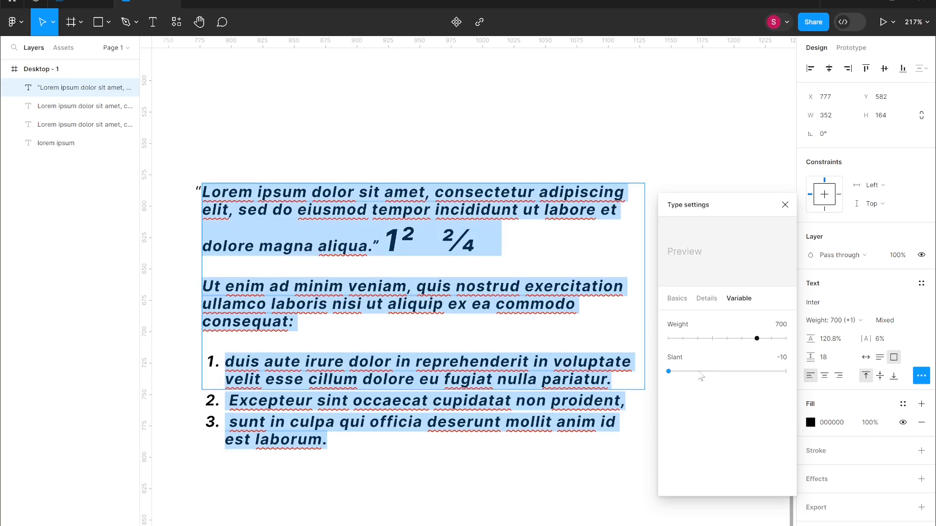
pyautogui.moveTo(733, 373); pyautogui.dragTo(792, 372)
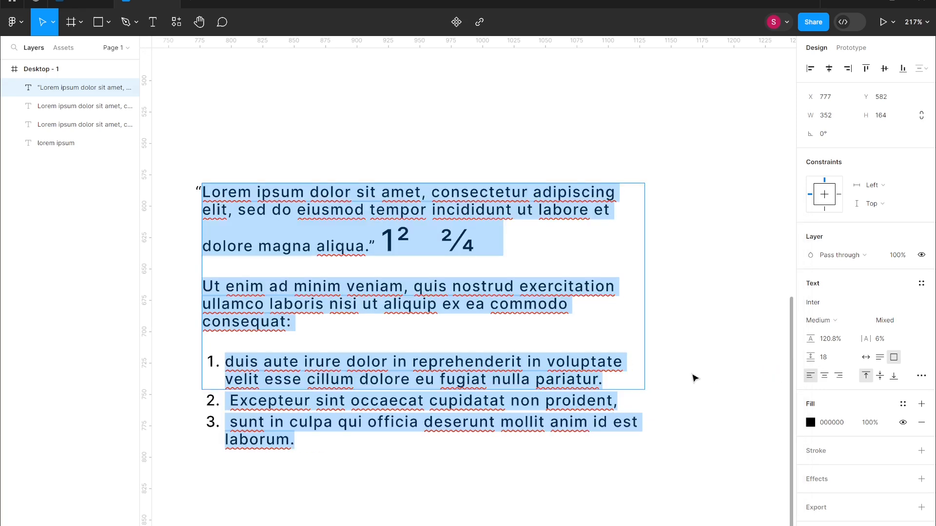
# Add a separate size 96 "Lorem ipsum" text with fill E35454 and a black outside stroke of 1.
pyautogui.click(320, 192)
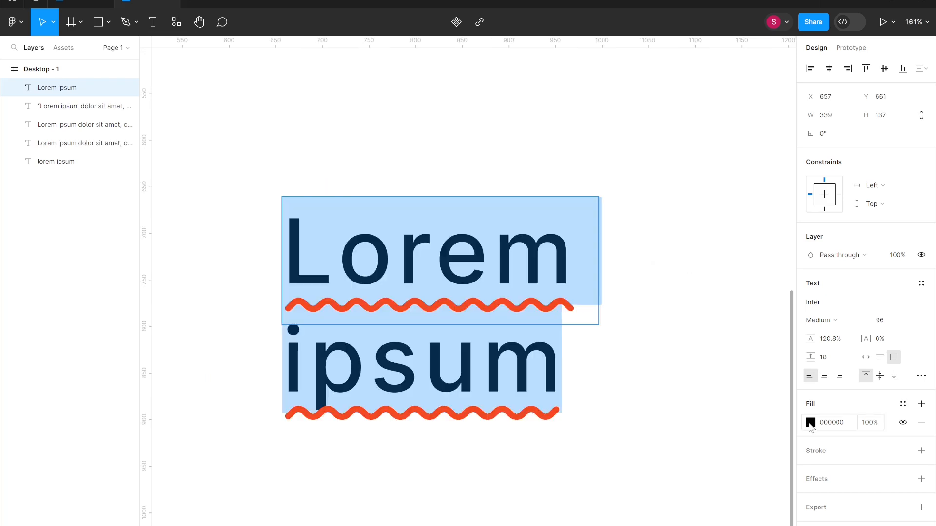
pyautogui.click(810, 423)
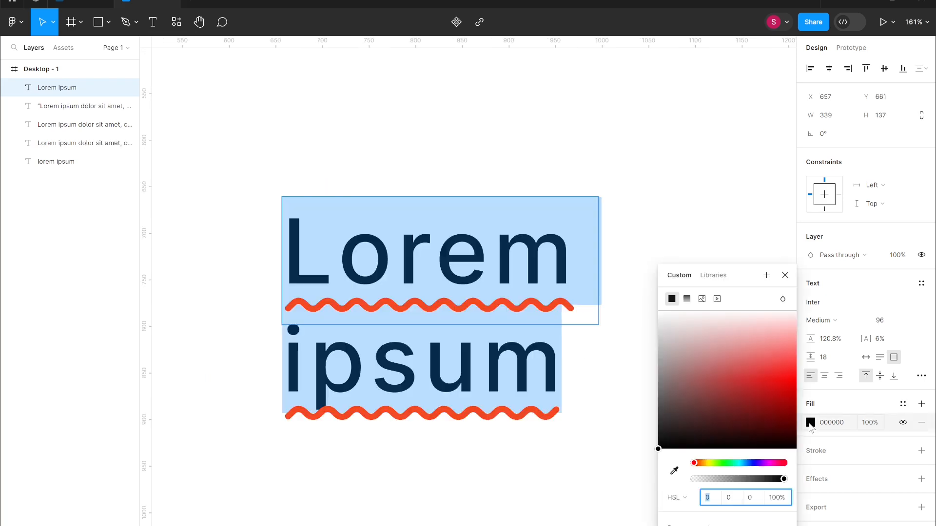
pyautogui.click(758, 365)
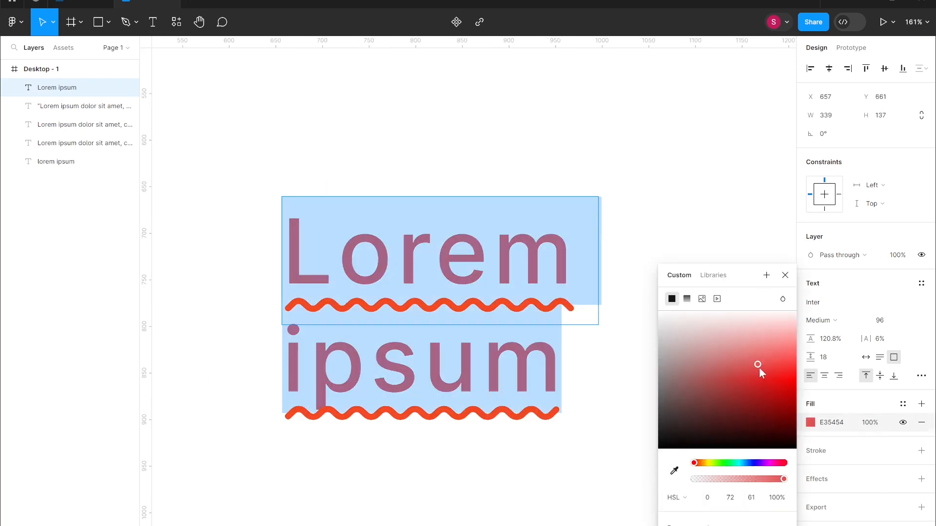
pyautogui.click(921, 451)
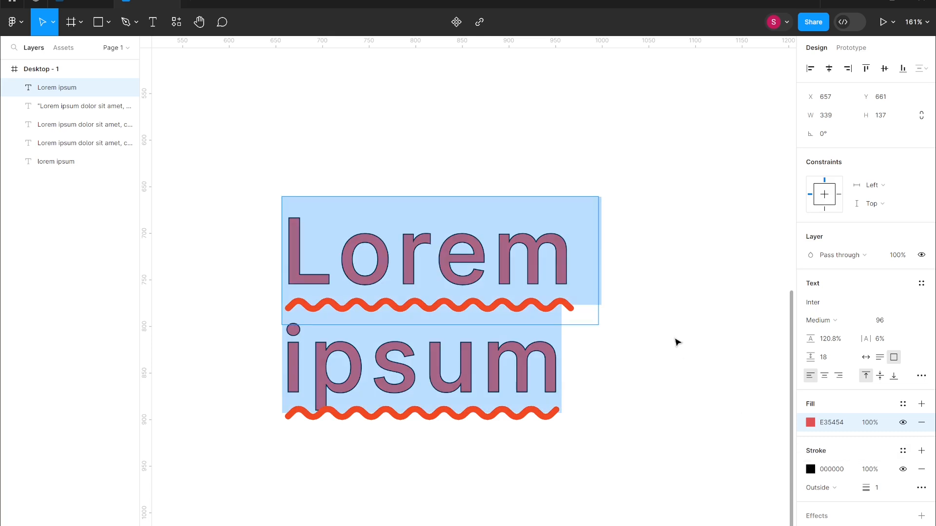
pyautogui.scroll(-2, 677, 332)
pyautogui.click(580, 345)
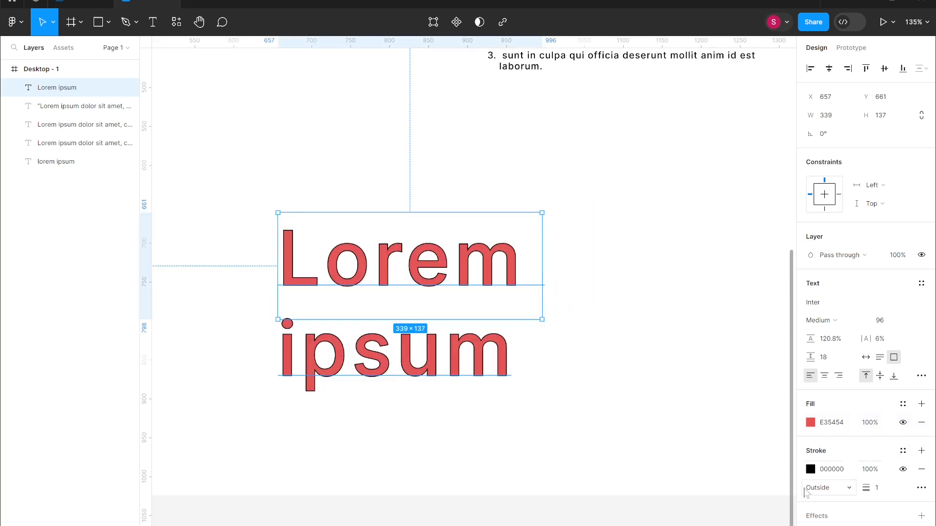
# Set the "Lorem ipsum" text's stroke width to 2, then try a drop shadow effect and undo it.
pyautogui.moveTo(866, 489); pyautogui.dragTo(867, 503)
pyautogui.click(921, 515)
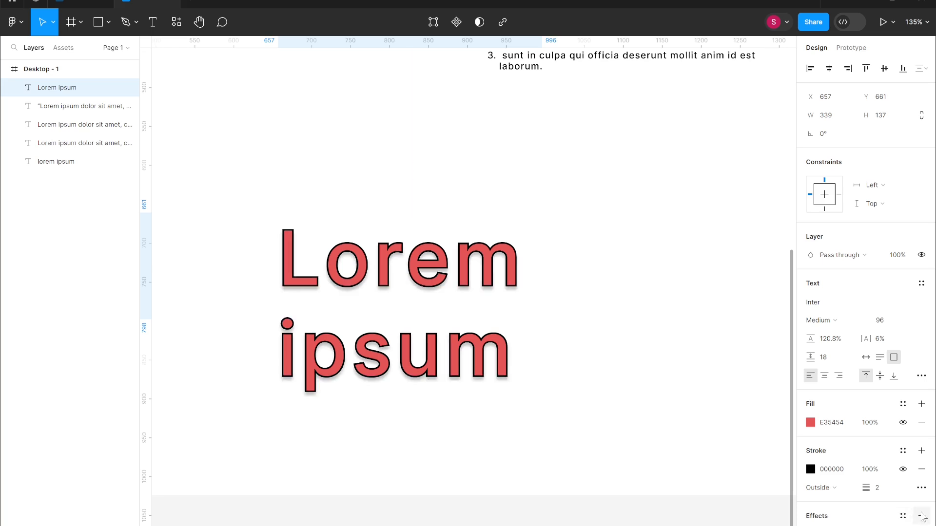
pyautogui.hotkey('ctrl', 'z')
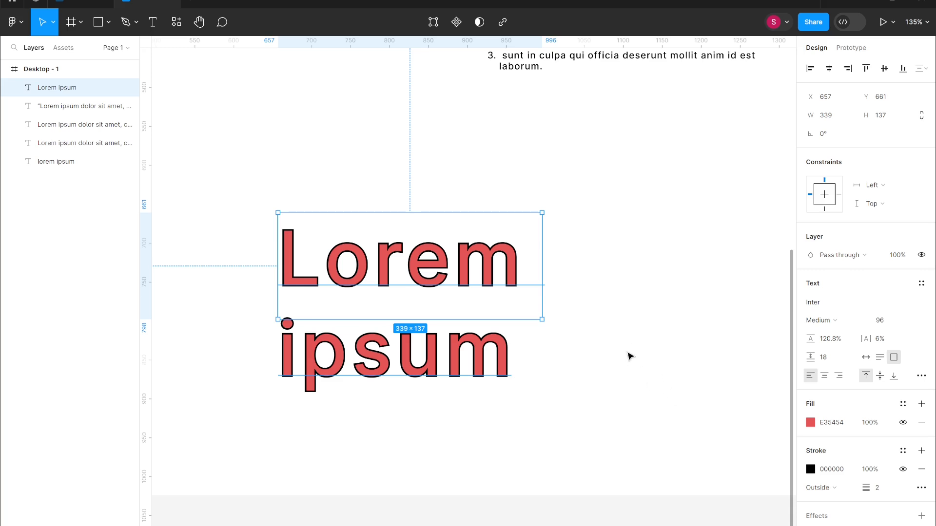
# Select all of the large "Lorem ipsum" text and set its font size to 36.
pyautogui.click(523, 372)
pyautogui.click(505, 367)
pyautogui.doubleClick(506, 367)
pyautogui.click(907, 323)
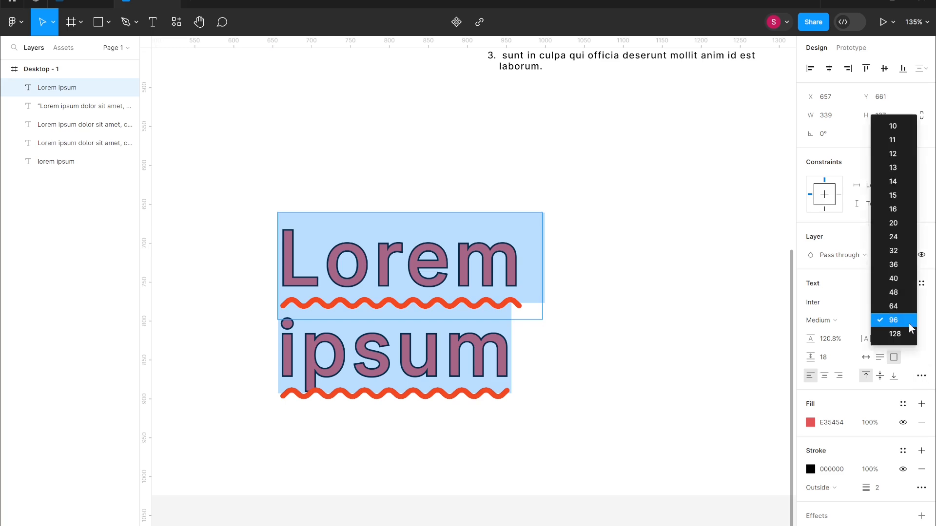
pyautogui.click(895, 265)
# Look through the available components, plugins and widgets in the resources.
pyautogui.click(173, 23)
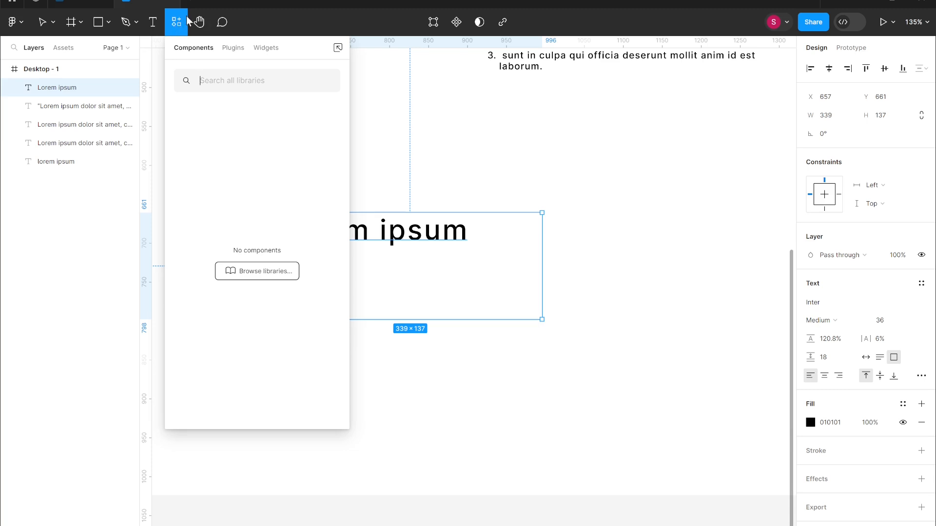
pyautogui.click(241, 49)
pyautogui.click(272, 51)
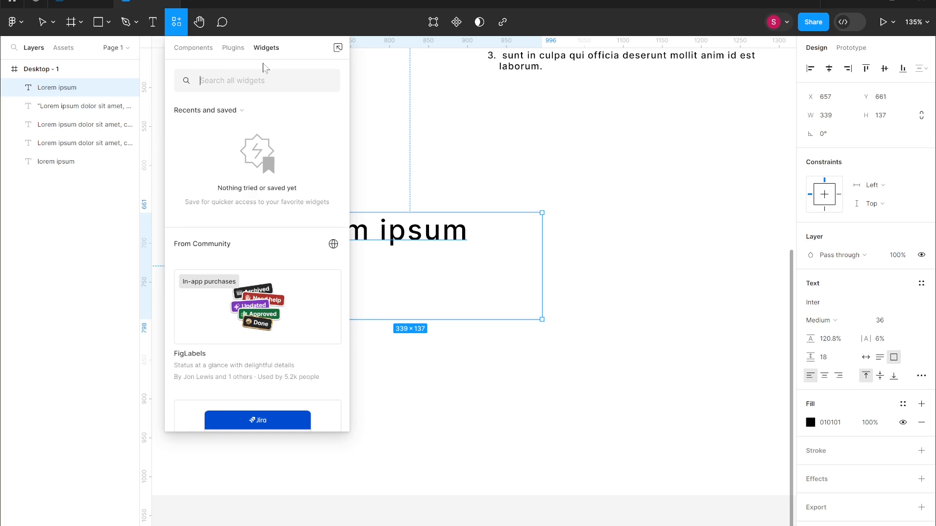
pyautogui.click(238, 50)
pyautogui.click(567, 182)
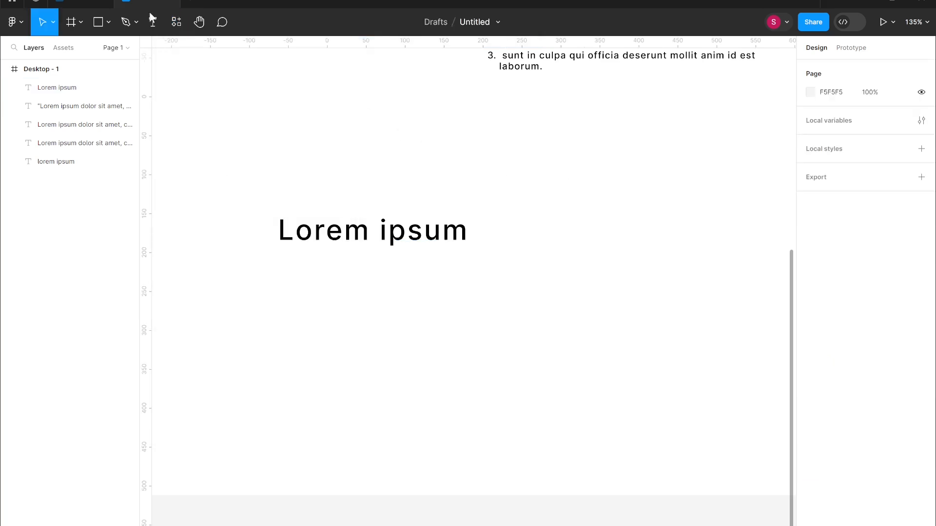
# Draw an open wavy curve about 384 by 50 below the "Lorem ipsum" text with the Pen tool.
pyautogui.click(131, 24)
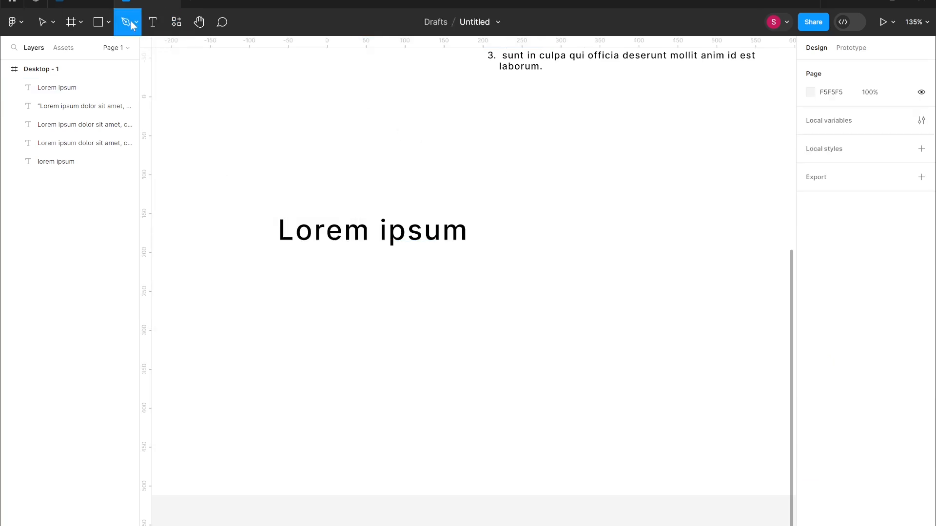
pyautogui.click(267, 383)
pyautogui.click(389, 320)
pyautogui.moveTo(389, 320); pyautogui.dragTo(414, 344)
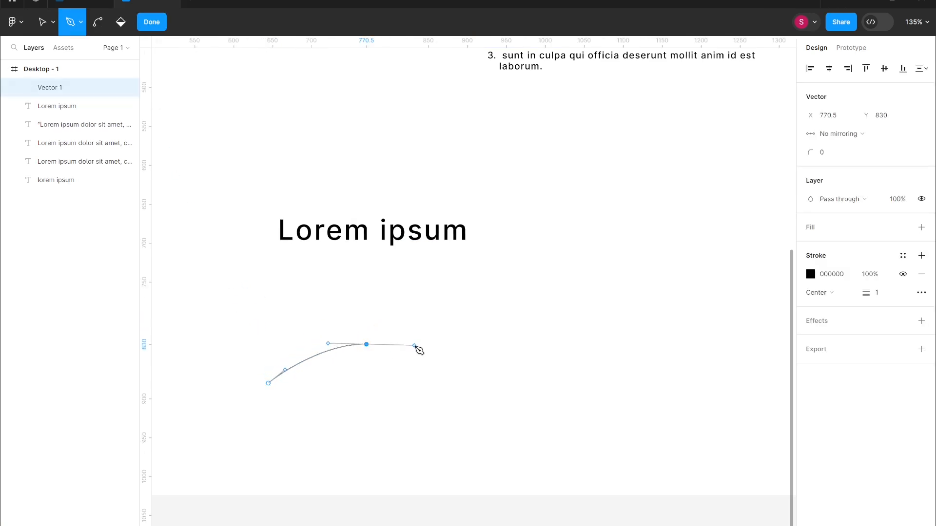
pyautogui.moveTo(496, 383); pyautogui.dragTo(548, 383)
pyautogui.click(567, 375)
pyautogui.press('Escape')
# Extend the text to "Lorem ipsum dolor sit amet" at size 25 and link it to the wavy curve with the To Path plugin.
pyautogui.click(437, 231)
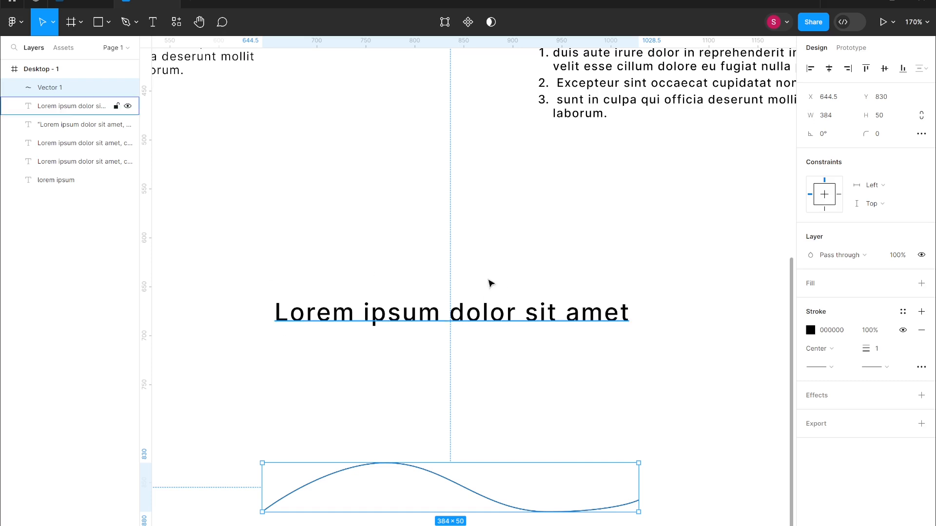
pyautogui.keyDown('shift'); pyautogui.click(514, 318); pyautogui.keyUp('shift')
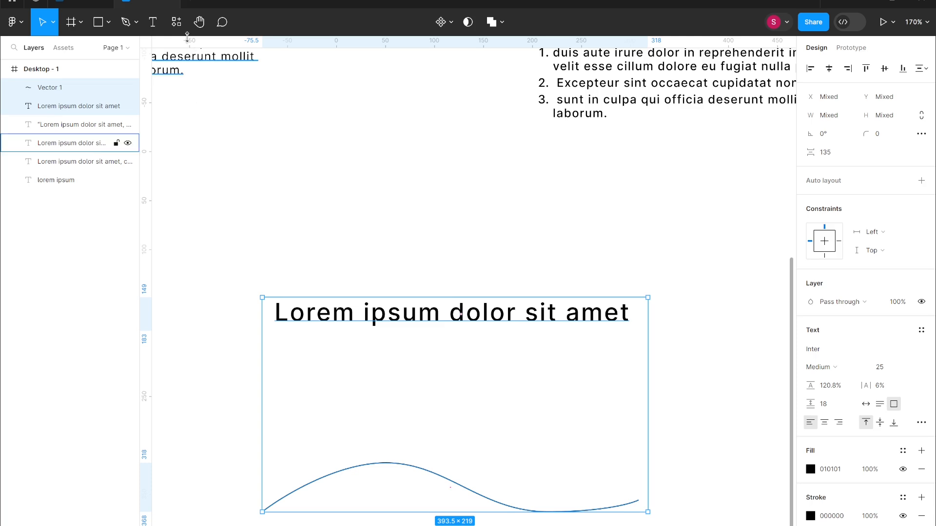
pyautogui.click(184, 30)
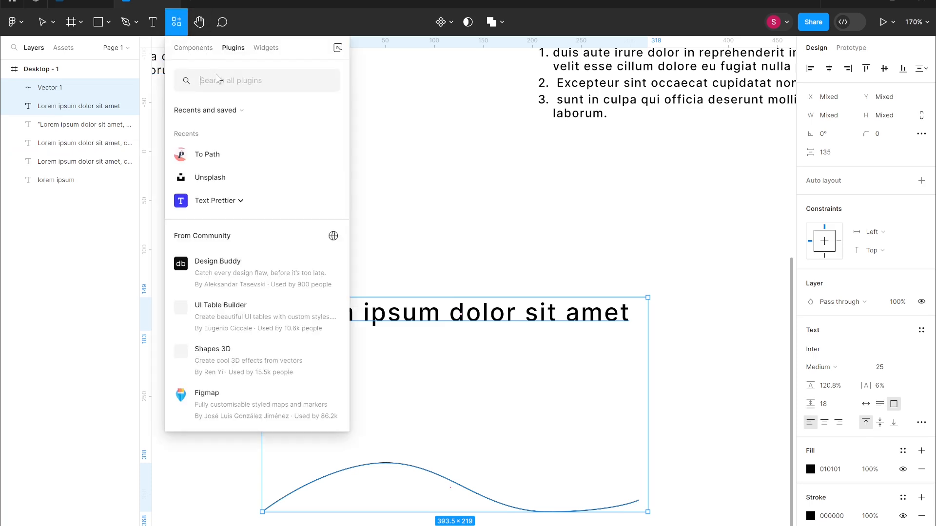
pyautogui.write('to')
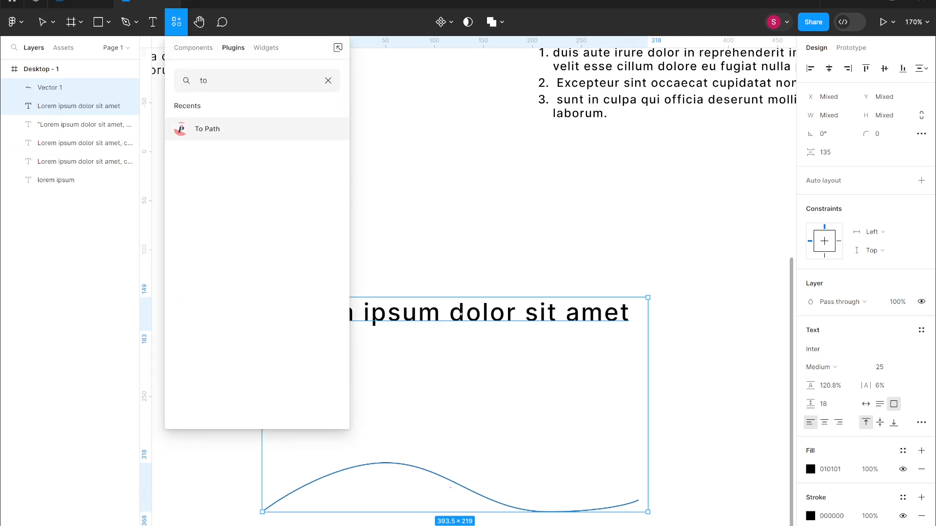
pyautogui.write(' path')
pyautogui.click(232, 128)
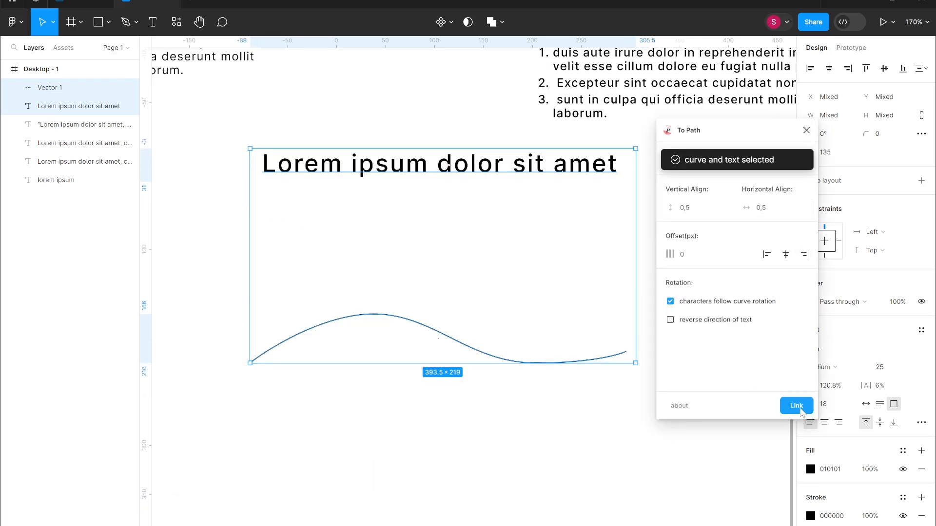
pyautogui.click(796, 406)
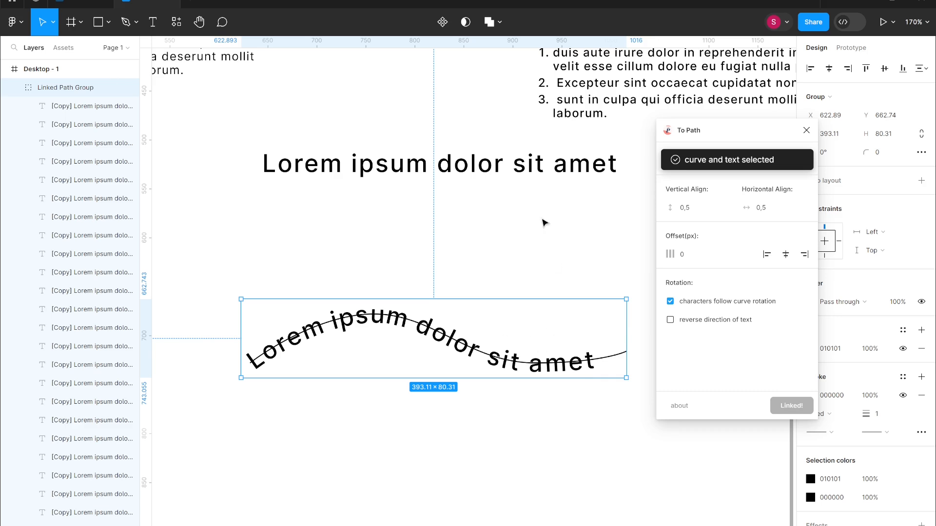
# Delete "amet" from the end of the straight linked text and enter it again.
pyautogui.doubleClick(605, 164)
pyautogui.click(616, 163)
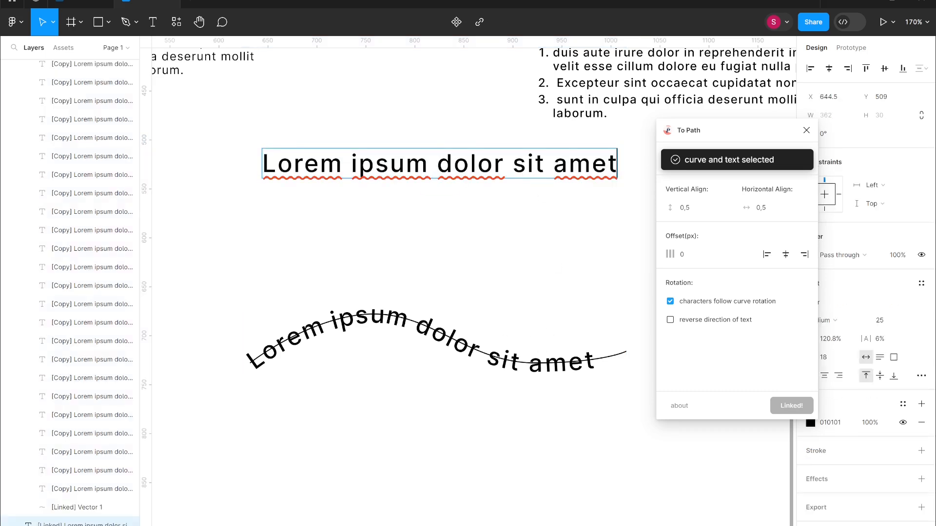
pyautogui.press('BackSpace')
pyautogui.press('BackSpace')
pyautogui.press('BackSpace')
pyautogui.press('BackSpace')
pyautogui.press('BackSpace')
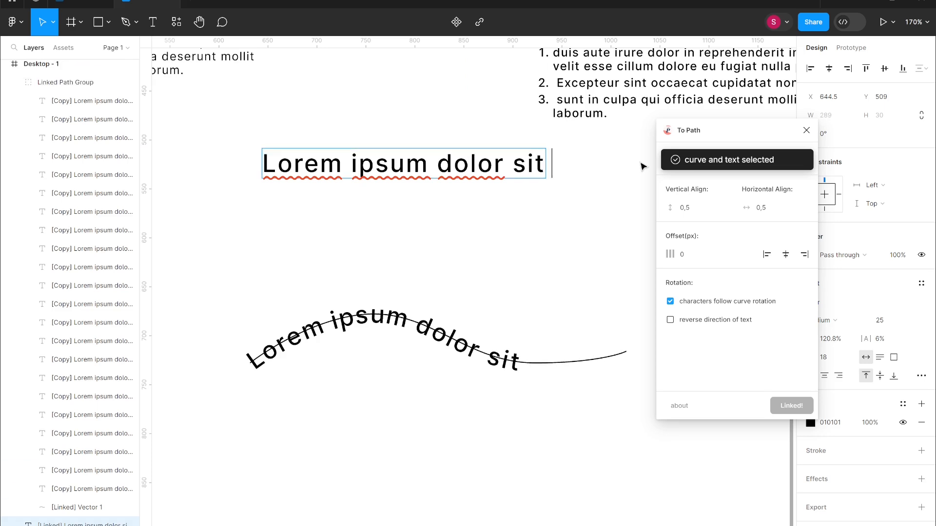
pyautogui.write('amet')
pyautogui.press('Escape')
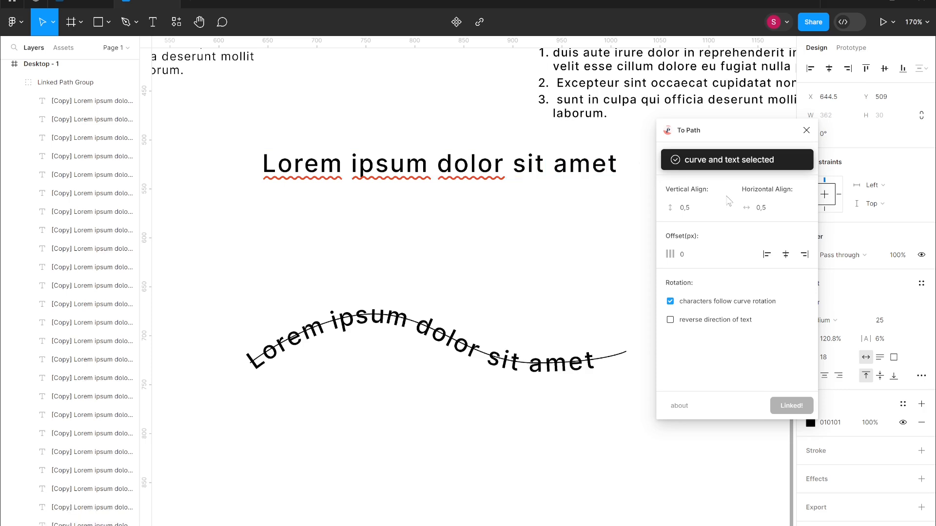
# Move the To Path window aside and inspect the separate letters m and e of "amet" on the curve.
pyautogui.moveTo(766, 130); pyautogui.dragTo(734, 130)
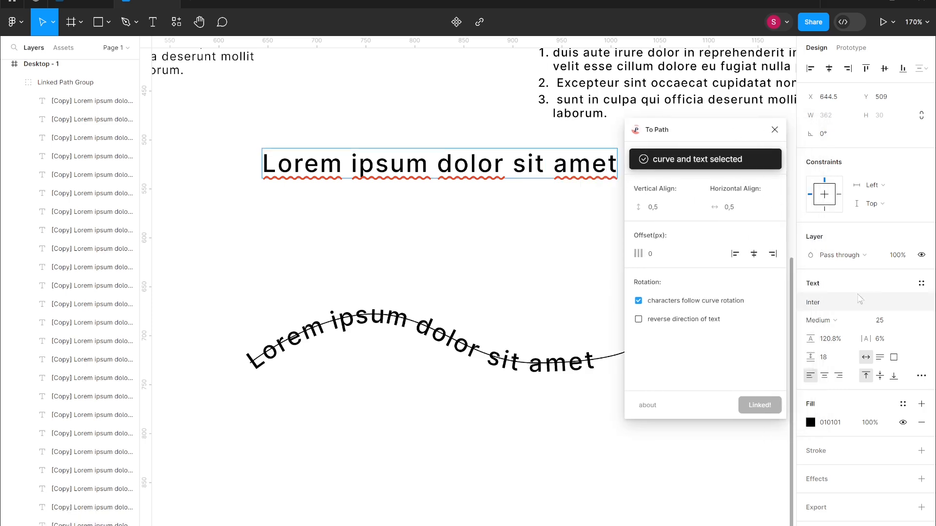
pyautogui.click(556, 363)
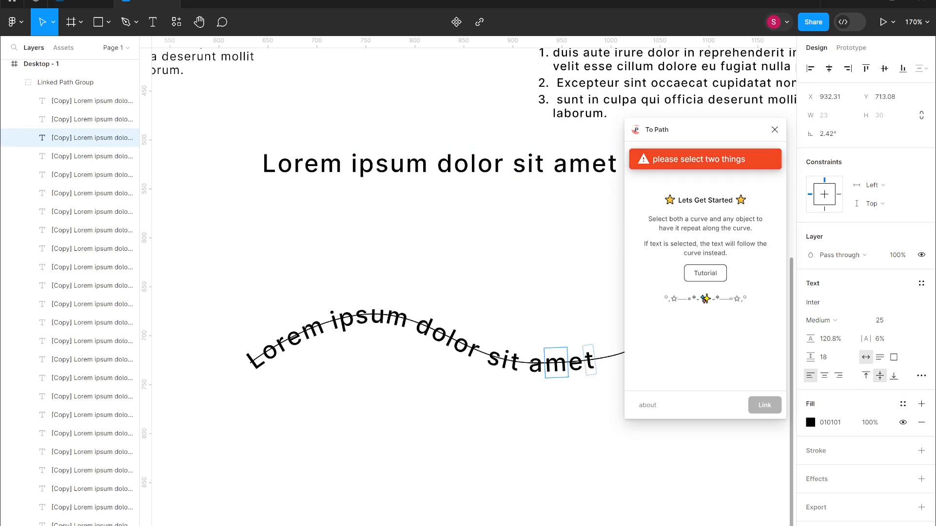
pyautogui.click(576, 363)
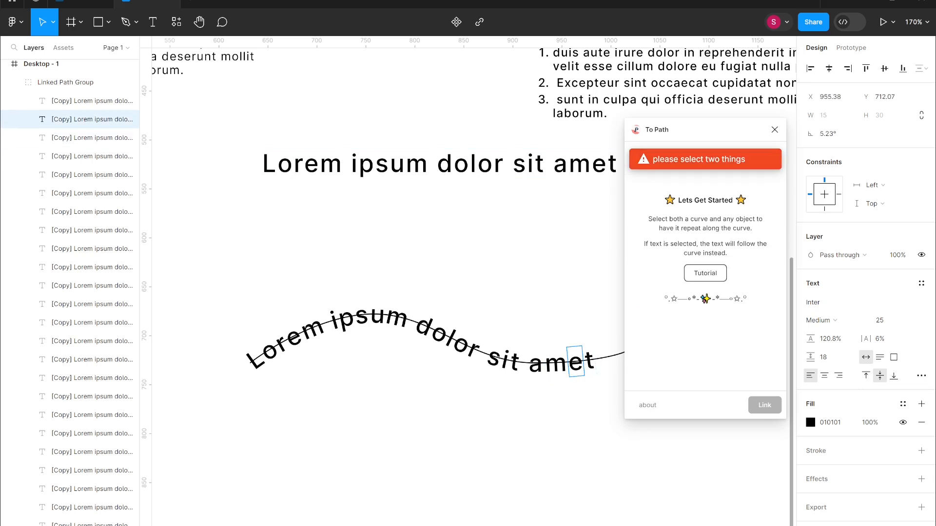
# Select the straight linked text and raise its To Path Vertical Align to 1.
pyautogui.click(488, 166)
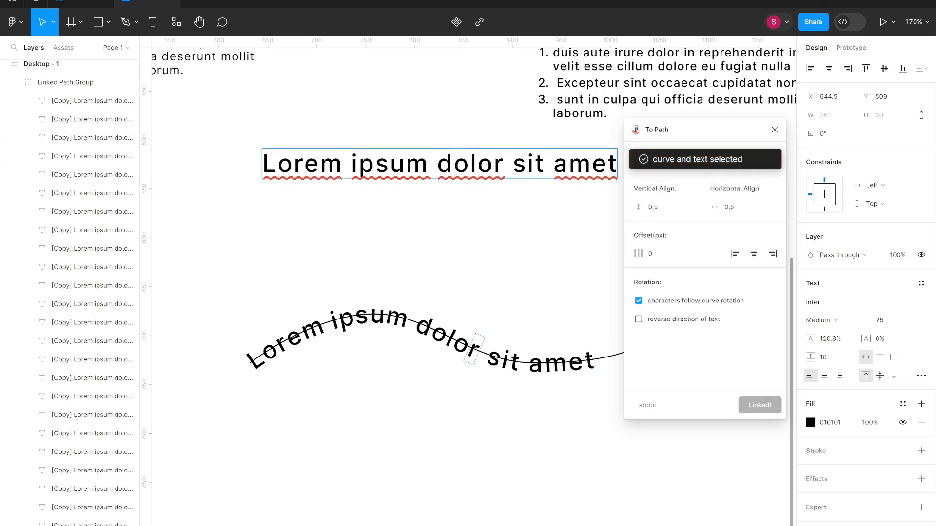
pyautogui.click(699, 206)
pyautogui.click(699, 206)
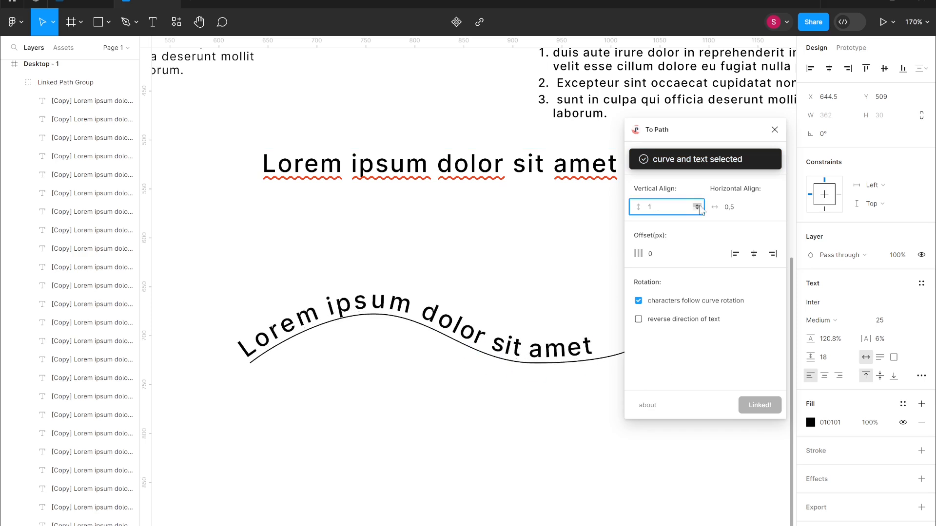
# Lower the linked text's Vertical Align to 0,1 so the letters hang below the curve.
pyautogui.click(699, 209)
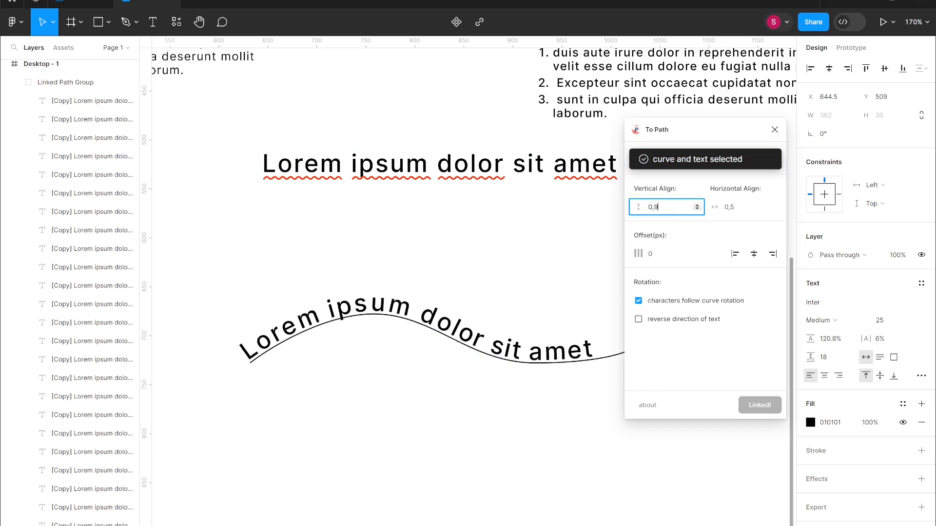
pyautogui.click(698, 210)
pyautogui.click(697, 209)
pyautogui.click(698, 209)
pyautogui.click(699, 210)
pyautogui.click(699, 211)
pyautogui.click(700, 211)
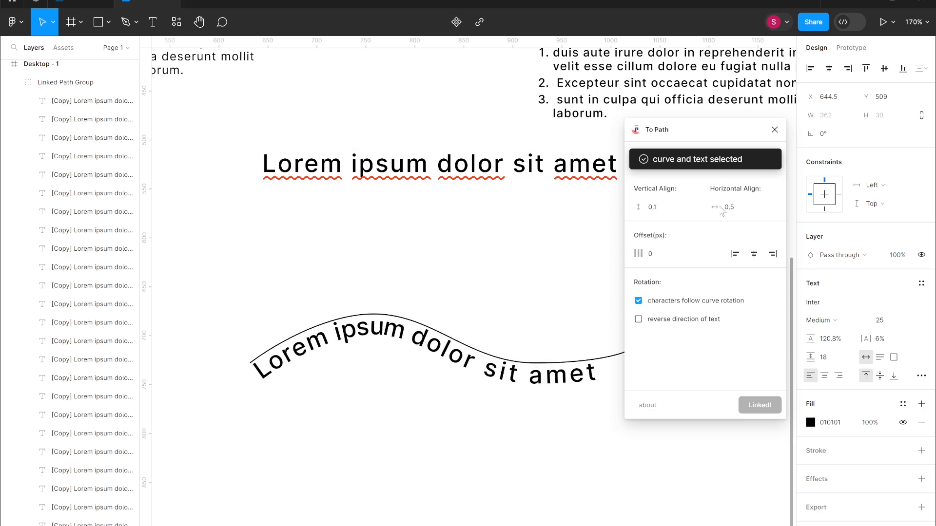
# Try a Horizontal Align of 1 for the linked text and restore it to 0,5.
pyautogui.click(774, 205)
pyautogui.click(774, 206)
pyautogui.click(775, 206)
pyautogui.click(774, 205)
pyautogui.click(774, 206)
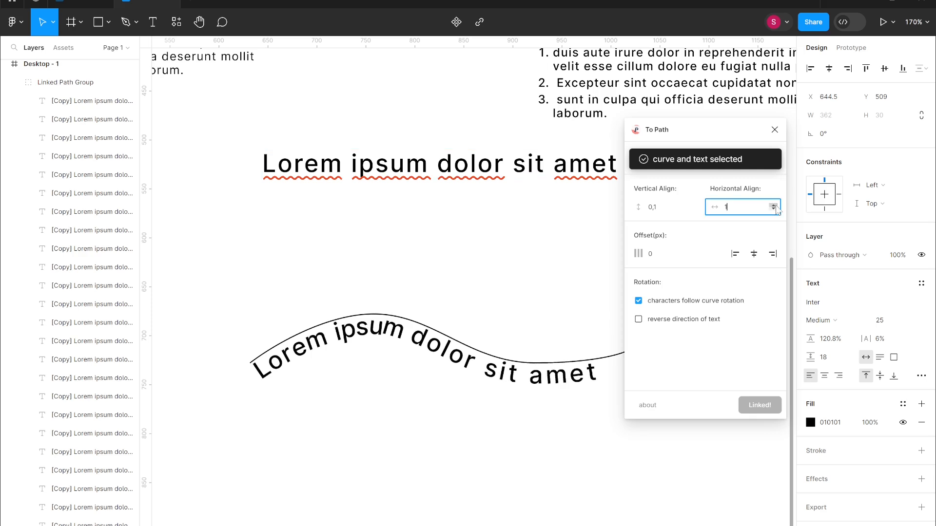
pyautogui.click(774, 209)
pyautogui.click(774, 210)
pyautogui.click(775, 210)
pyautogui.click(774, 209)
pyautogui.click(774, 210)
# Try different Offset values to shift the linked text along the curve.
pyautogui.click(717, 252)
pyautogui.click(717, 252)
pyautogui.click(717, 252)
pyautogui.click(718, 252)
pyautogui.click(718, 252)
pyautogui.click(718, 252)
pyautogui.click(718, 252)
pyautogui.click(718, 252)
pyautogui.click(718, 252)
pyautogui.click(718, 252)
pyautogui.click(717, 252)
pyautogui.click(718, 252)
# Move the To Path window clear of the curve, try aligning the text to the curve's end, and center it on the curve.
pyautogui.moveTo(700, 135); pyautogui.dragTo(828, 226)
pyautogui.click(844, 485)
pyautogui.click(872, 351)
pyautogui.click(888, 350)
pyautogui.click(869, 351)
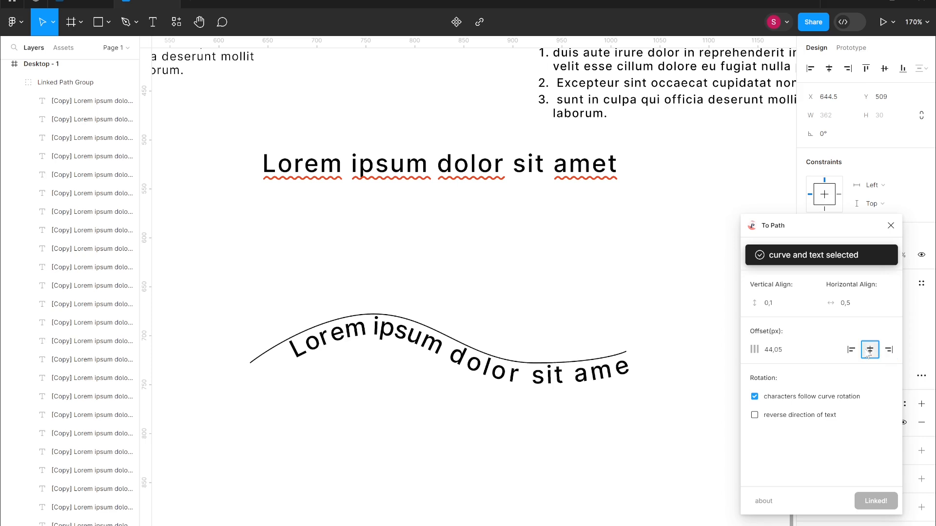
# Try reversing the text direction and turning off characters follow curve rotation, and restore both options.
pyautogui.click(755, 416)
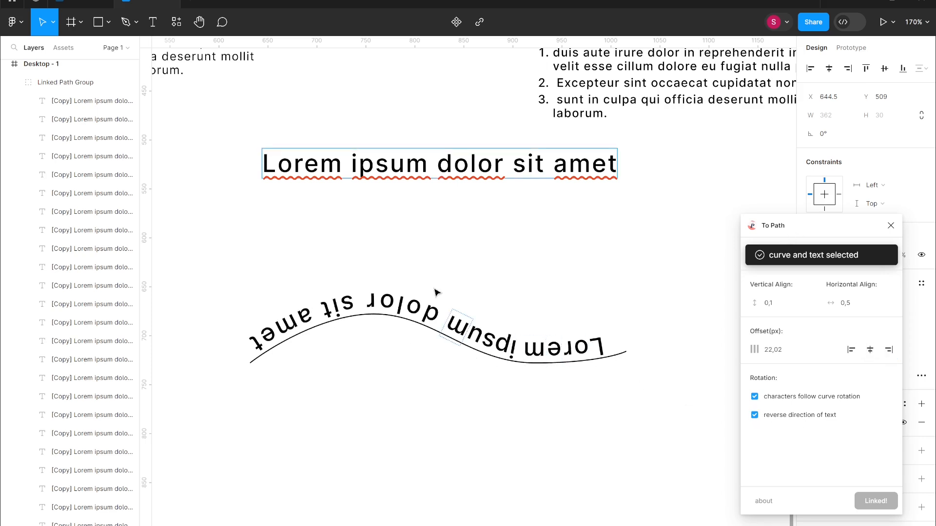
pyautogui.click(755, 397)
pyautogui.click(754, 416)
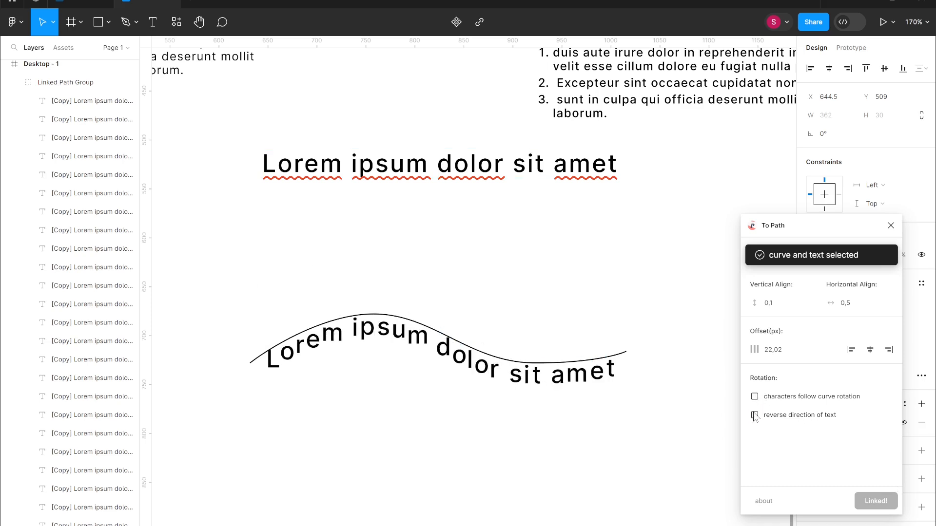
pyautogui.click(756, 397)
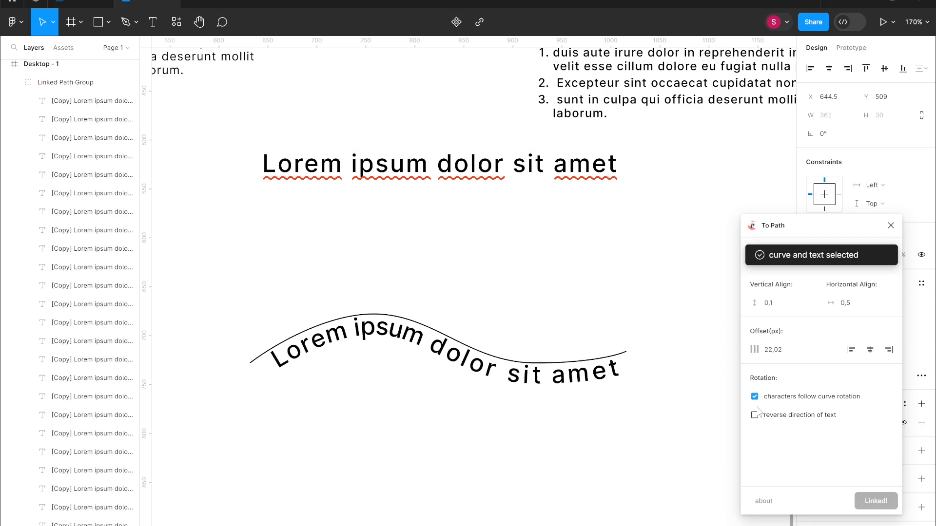
# Close the To Path plugin with the whole text layout in view.
pyautogui.scroll(-3, 562, 467)
pyautogui.scroll(-5, 540, 467)
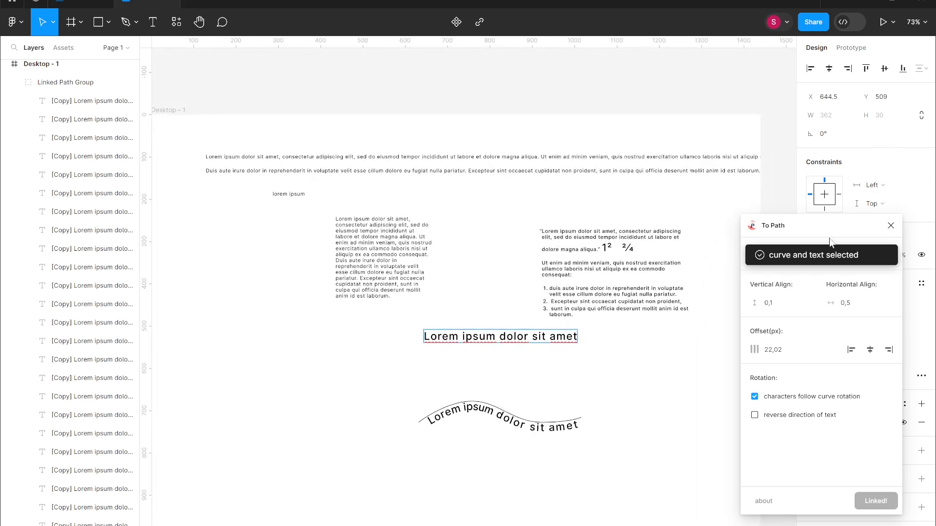
pyautogui.moveTo(833, 231); pyautogui.dragTo(808, 138)
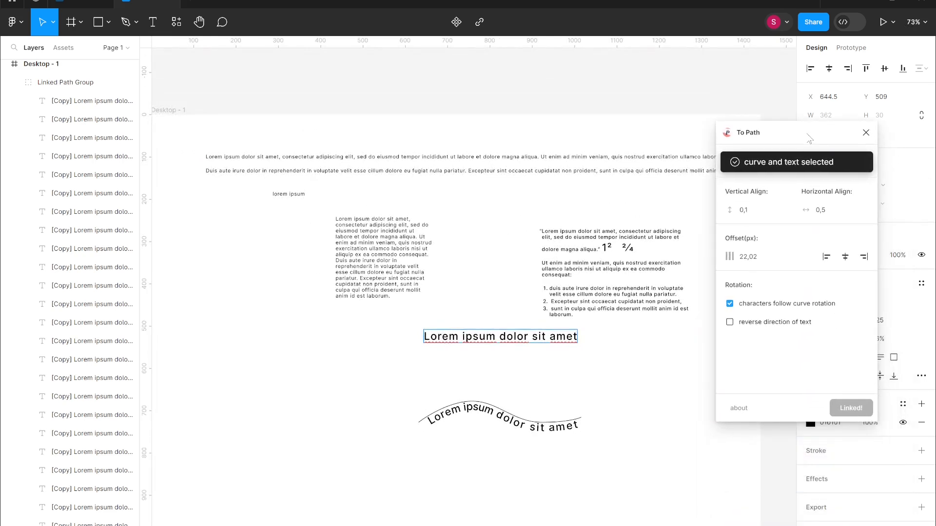
pyautogui.click(866, 133)
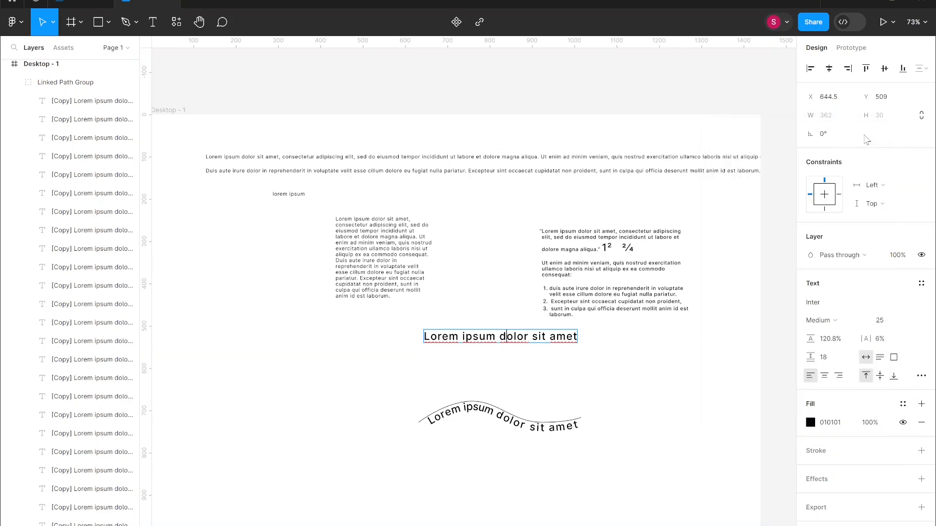